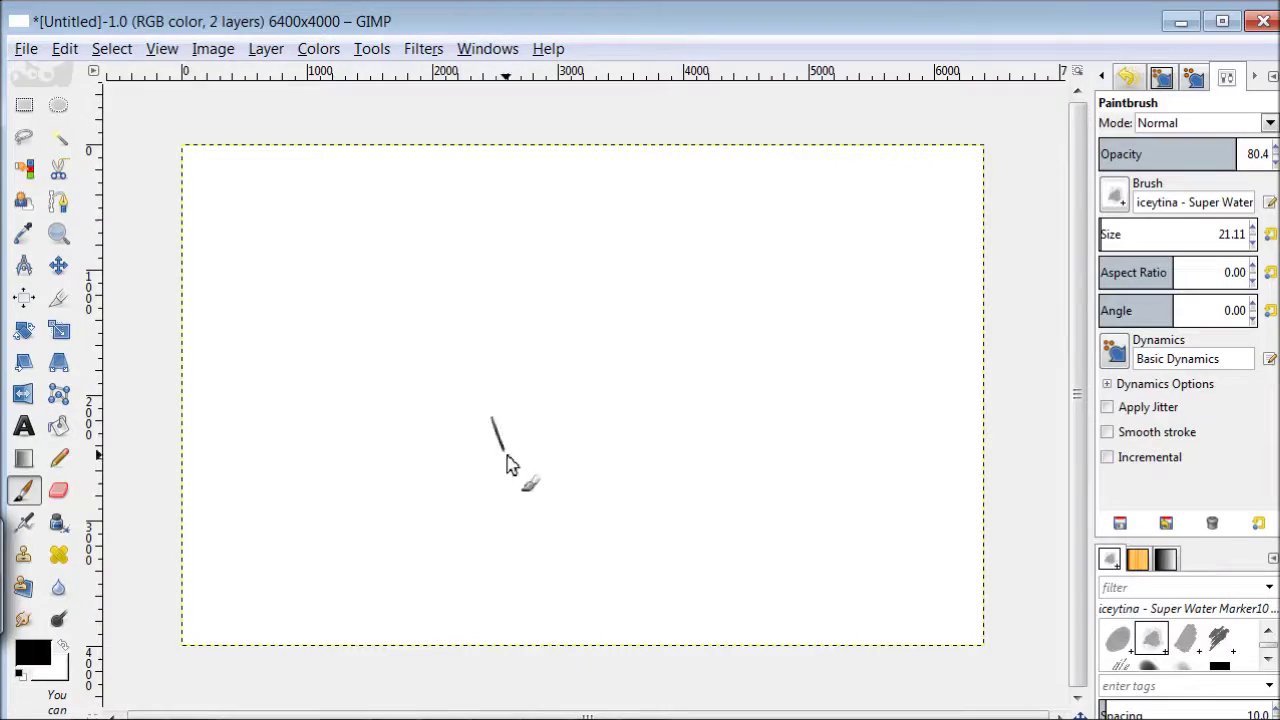
Sketch the standing figure's body, arms, neck and the EKK lettering in black.
mouse_move(558, 412)
mouse_down()
mouse_move(551, 489)
mouse_move(505, 452)
mouse_up()
drag(486, 410, 500, 362)
drag(557, 400, 540, 316)
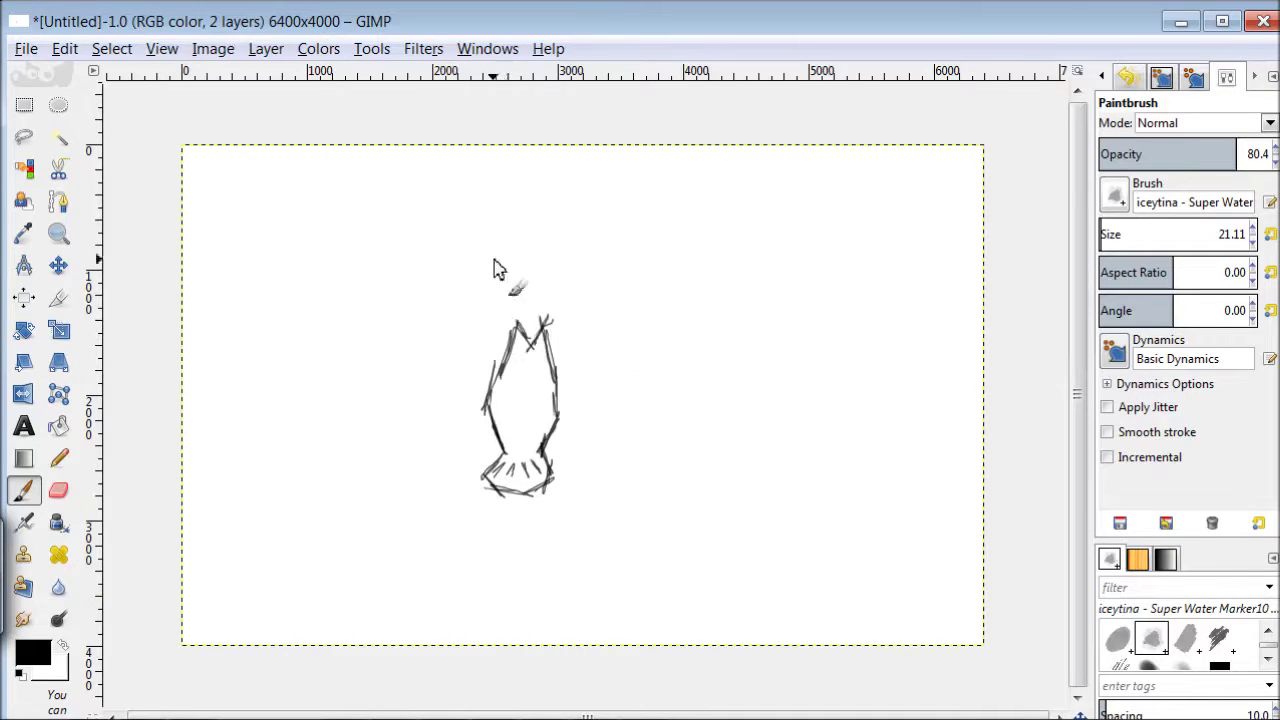
drag(494, 346, 470, 385)
drag(531, 272, 579, 286)
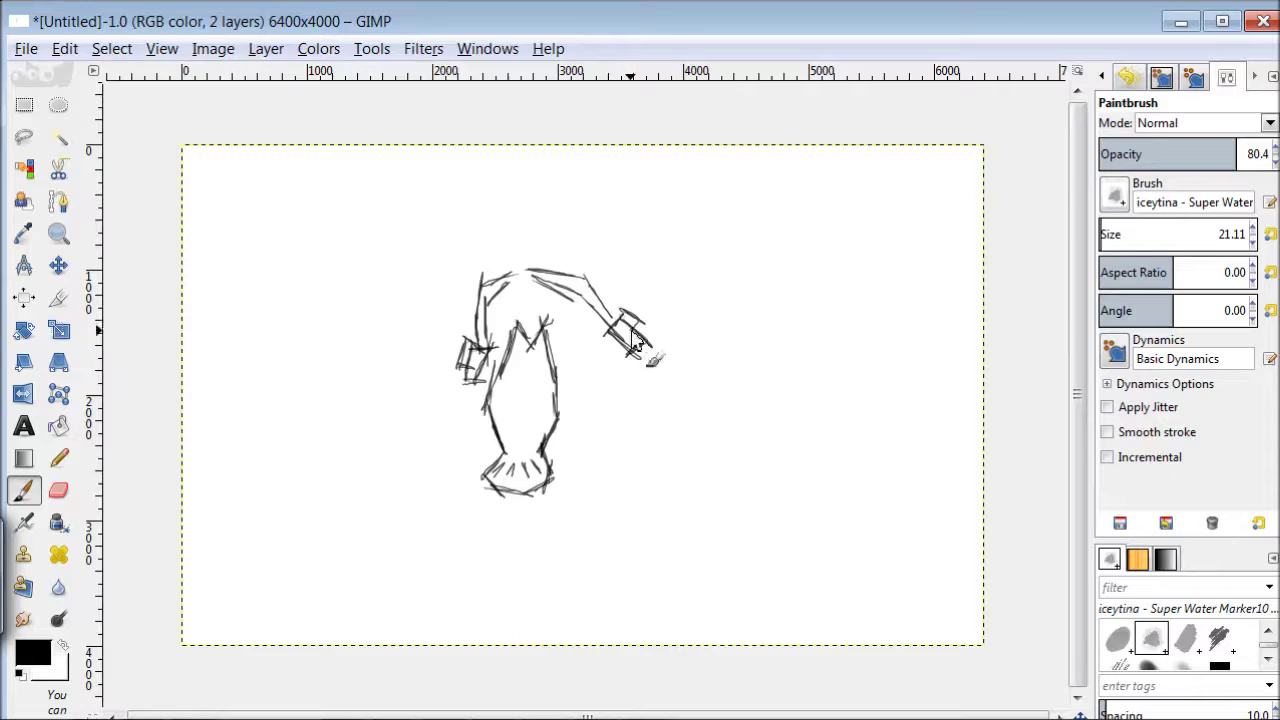
mouse_move(544, 279)
mouse_down()
mouse_move(504, 254)
mouse_move(519, 205)
mouse_up()
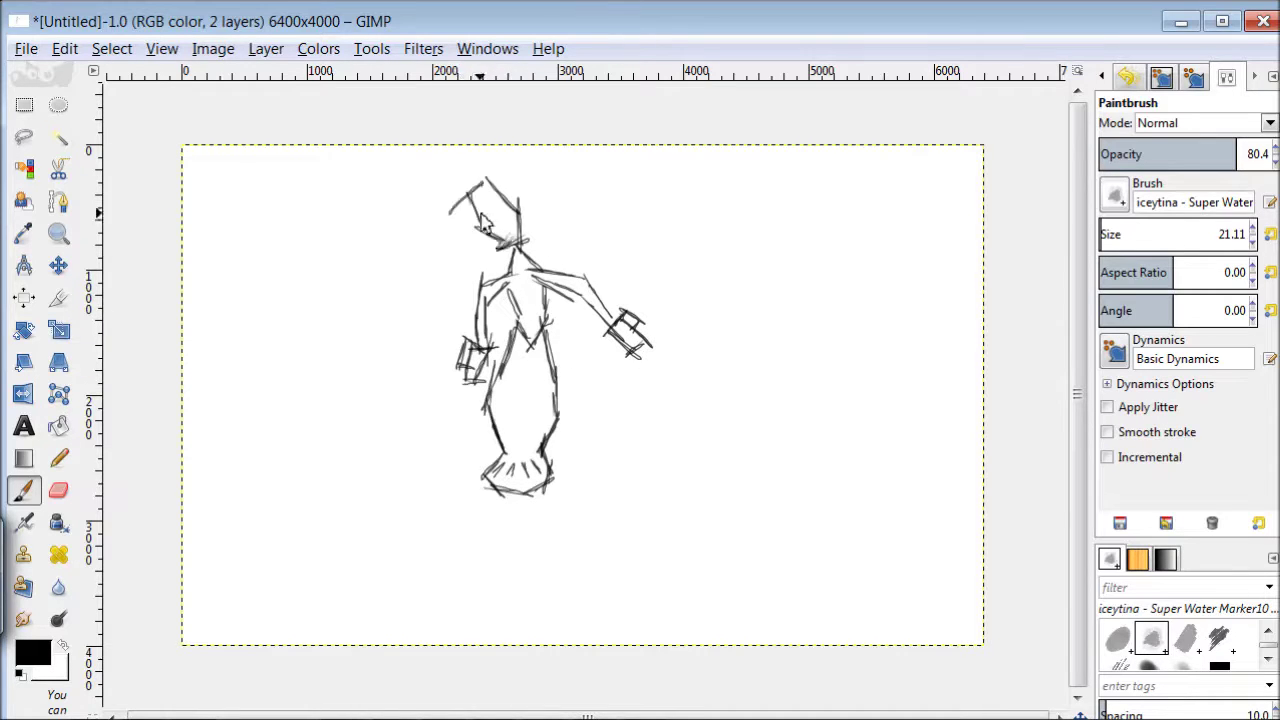
mouse_move(537, 393)
mouse_down()
mouse_move(508, 390)
mouse_move(521, 422)
mouse_up()
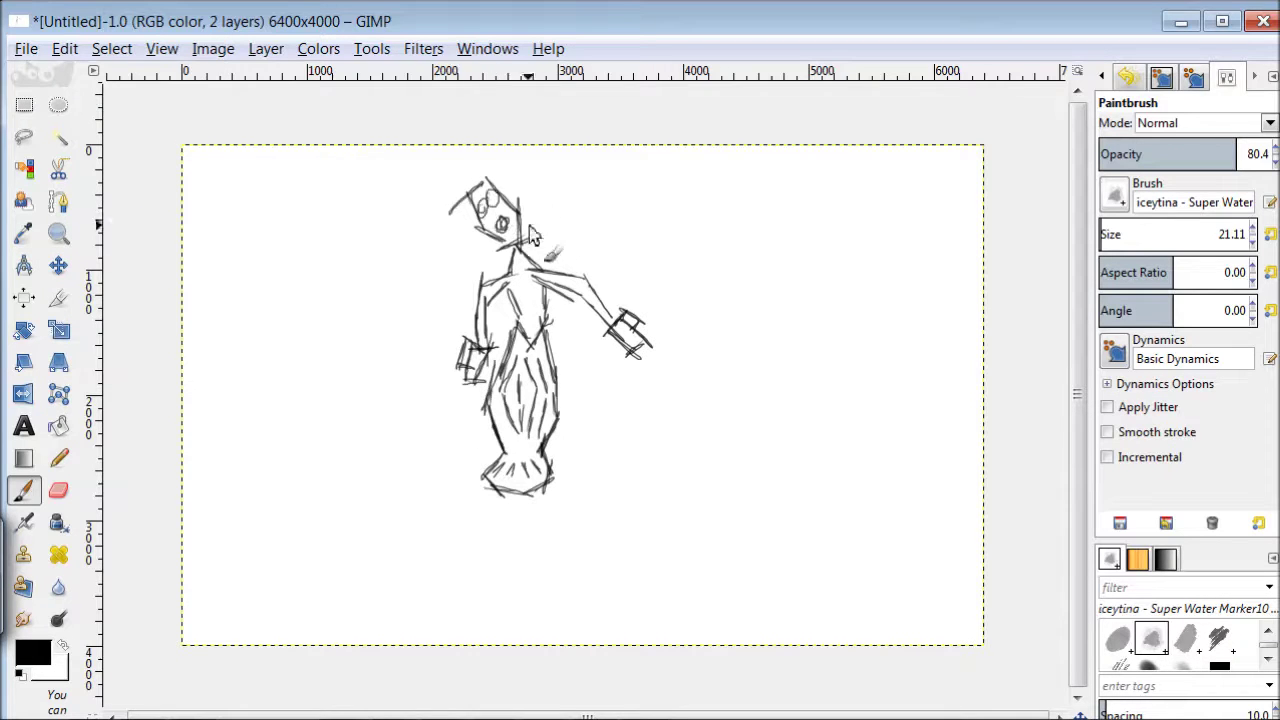
drag(549, 218, 581, 208)
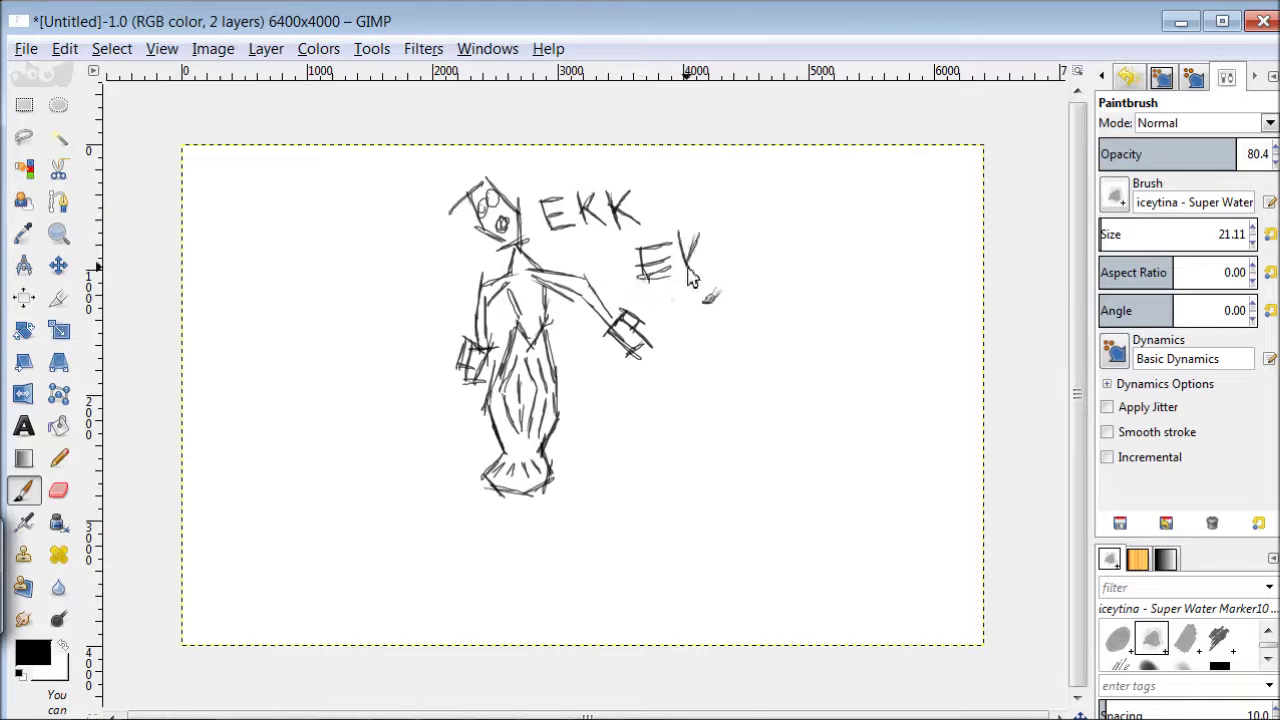
drag(716, 266, 716, 245)
Draw the ground line, bushes on both sides, the fallen body and the right-hand trees.
mouse_move(487, 456)
mouse_down()
mouse_move(188, 466)
mouse_move(686, 447)
mouse_move(730, 505)
mouse_move(787, 467)
mouse_up()
drag(569, 500, 619, 482)
mouse_move(432, 424)
mouse_down()
mouse_move(380, 245)
mouse_move(296, 365)
mouse_move(265, 458)
mouse_up()
mouse_move(604, 442)
mouse_down()
mouse_move(745, 414)
mouse_move(794, 277)
mouse_move(810, 350)
mouse_up()
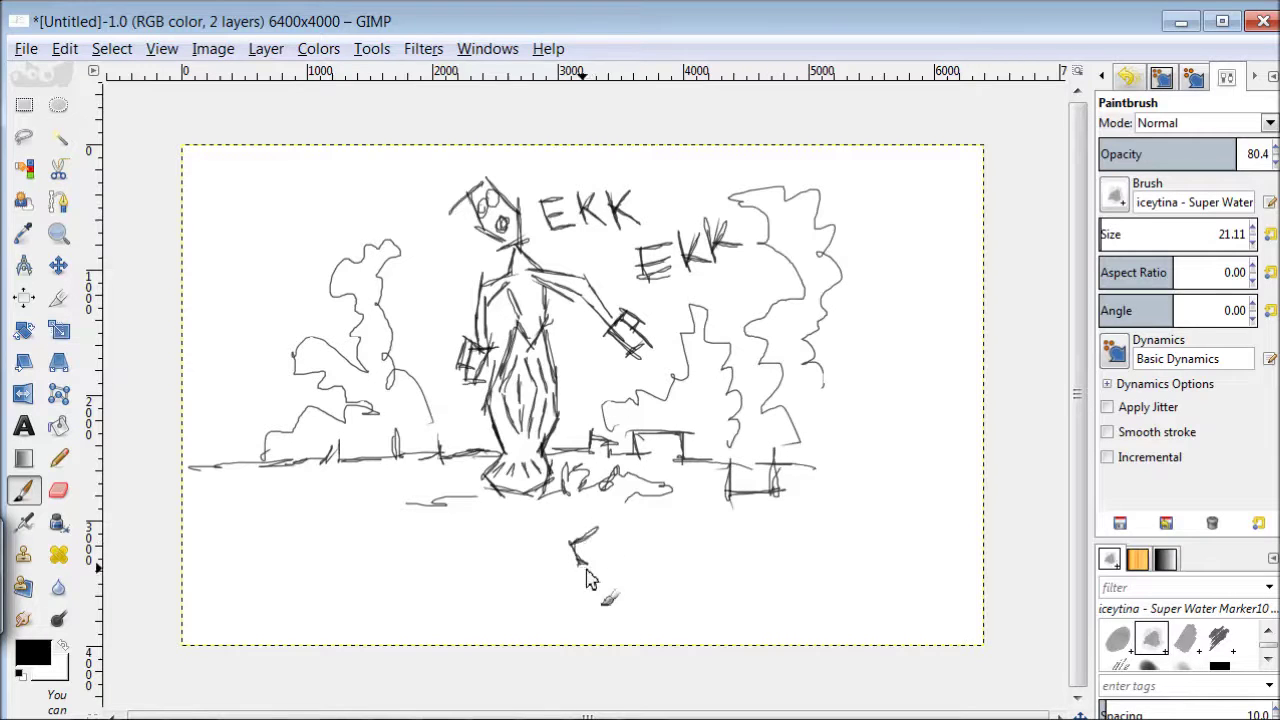
mouse_move(634, 548)
mouse_down()
mouse_move(620, 515)
mouse_move(678, 575)
mouse_move(771, 557)
mouse_move(757, 543)
mouse_move(786, 575)
mouse_move(686, 596)
mouse_up()
mouse_move(745, 515)
mouse_down()
mouse_move(828, 530)
mouse_move(820, 545)
mouse_up()
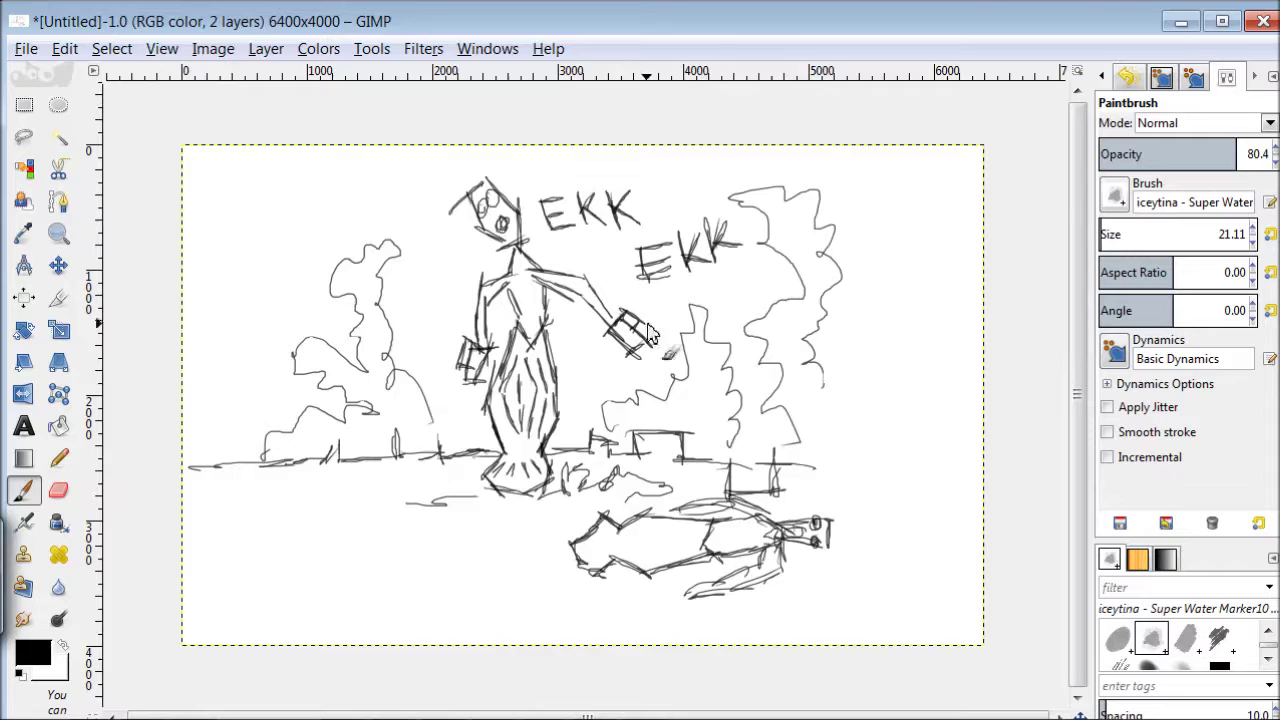
drag(594, 560, 670, 572)
drag(620, 535, 657, 558)
mouse_move(797, 566)
mouse_down()
mouse_move(900, 477)
mouse_move(914, 290)
mouse_move(963, 449)
mouse_move(948, 540)
mouse_move(592, 578)
mouse_move(296, 520)
mouse_move(235, 562)
mouse_move(445, 620)
mouse_move(660, 585)
mouse_move(577, 623)
mouse_move(836, 606)
mouse_up()
Add jagged sky lines and wavy left-middle lines, then add a new layer.
mouse_move(293, 168)
mouse_down()
mouse_move(249, 248)
mouse_move(370, 248)
mouse_up()
mouse_move(515, 200)
mouse_down()
mouse_move(645, 220)
mouse_move(450, 262)
mouse_up()
mouse_move(740, 208)
mouse_down()
mouse_move(920, 190)
mouse_move(836, 228)
mouse_up()
mouse_move(318, 322)
mouse_down()
mouse_move(243, 337)
mouse_move(345, 322)
mouse_up()
drag(385, 297, 456, 322)
click(266, 48)
click(300, 70)
Set the paint colour to dark grey and the brush opacity to 64.
click(271, 486)
click(32, 652)
click(1060, 632)
click(1128, 678)
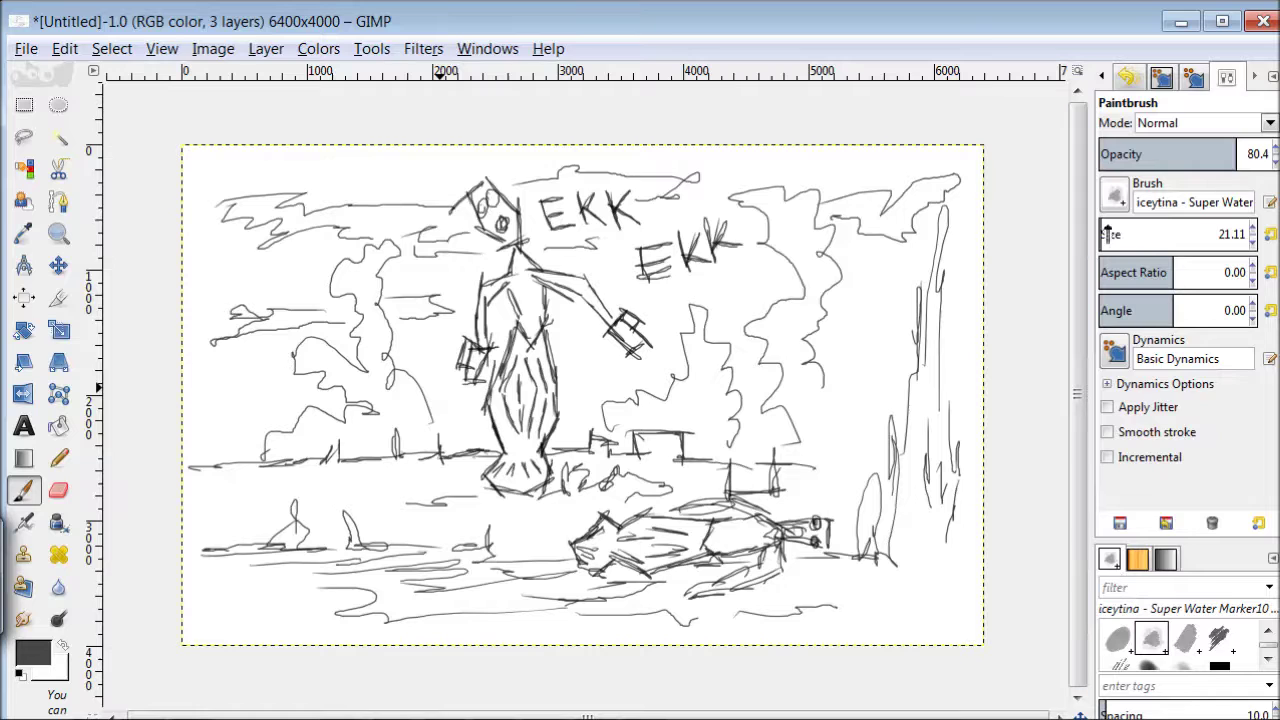
click(1207, 154)
Paint the figure's head, torso, arms and legs dark grey, plus the fallen body's right part.
mouse_move(515, 232)
mouse_down()
mouse_move(497, 228)
mouse_move(520, 228)
mouse_move(525, 255)
mouse_up()
mouse_move(485, 195)
mouse_down()
mouse_move(520, 250)
mouse_move(540, 330)
mouse_up()
mouse_move(535, 280)
mouse_down()
mouse_move(540, 350)
mouse_move(572, 289)
mouse_move(635, 345)
mouse_move(485, 305)
mouse_move(480, 350)
mouse_up()
mouse_move(612, 315)
mouse_down()
mouse_move(645, 360)
mouse_move(636, 332)
mouse_up()
mouse_move(452, 378)
mouse_down()
mouse_move(478, 350)
mouse_move(548, 350)
mouse_move(540, 400)
mouse_move(510, 424)
mouse_move(535, 370)
mouse_move(545, 440)
mouse_move(500, 490)
mouse_move(535, 465)
mouse_move(520, 400)
mouse_move(530, 232)
mouse_up()
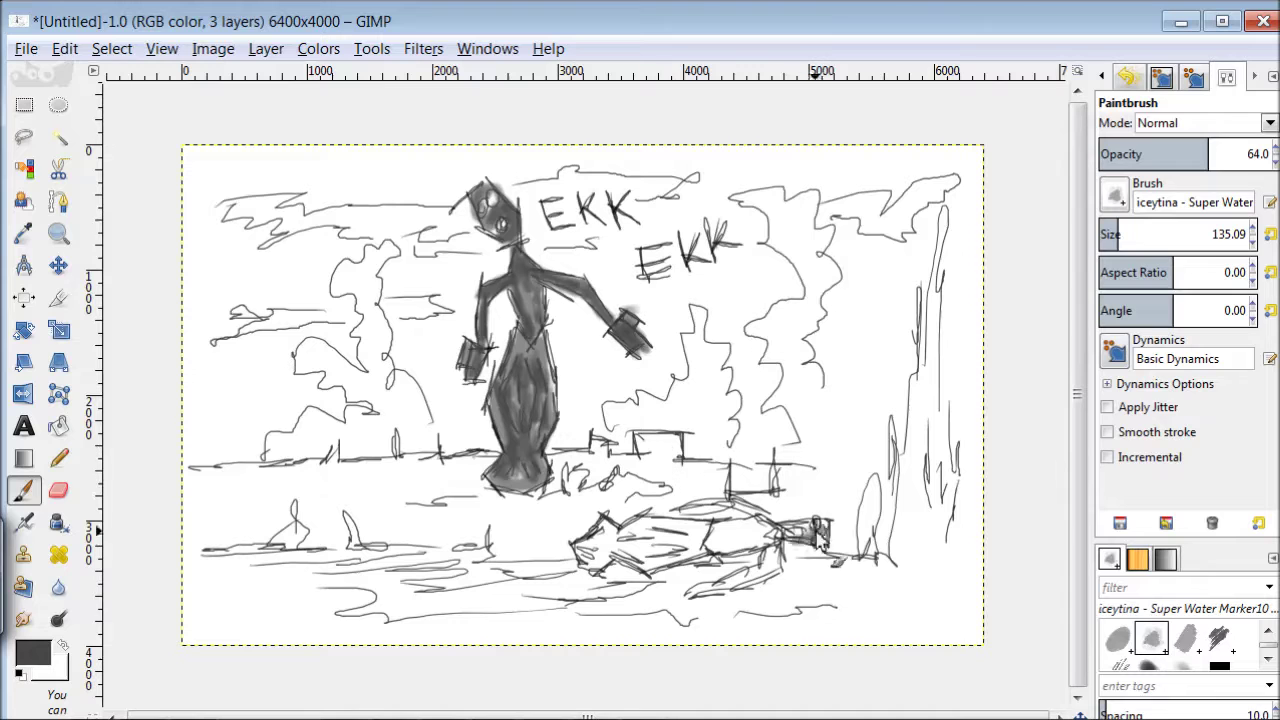
mouse_move(820, 545)
mouse_down()
mouse_move(720, 540)
mouse_move(756, 516)
mouse_move(680, 492)
mouse_move(775, 580)
mouse_move(695, 598)
mouse_up()
Paint dark grey over the fallen body, the top-right tree mass, left bushes and lower ground.
mouse_move(720, 545)
mouse_down()
mouse_move(697, 537)
mouse_move(650, 575)
mouse_move(615, 560)
mouse_up()
mouse_move(690, 530)
mouse_down()
mouse_move(598, 545)
mouse_move(603, 578)
mouse_move(585, 550)
mouse_move(760, 560)
mouse_up()
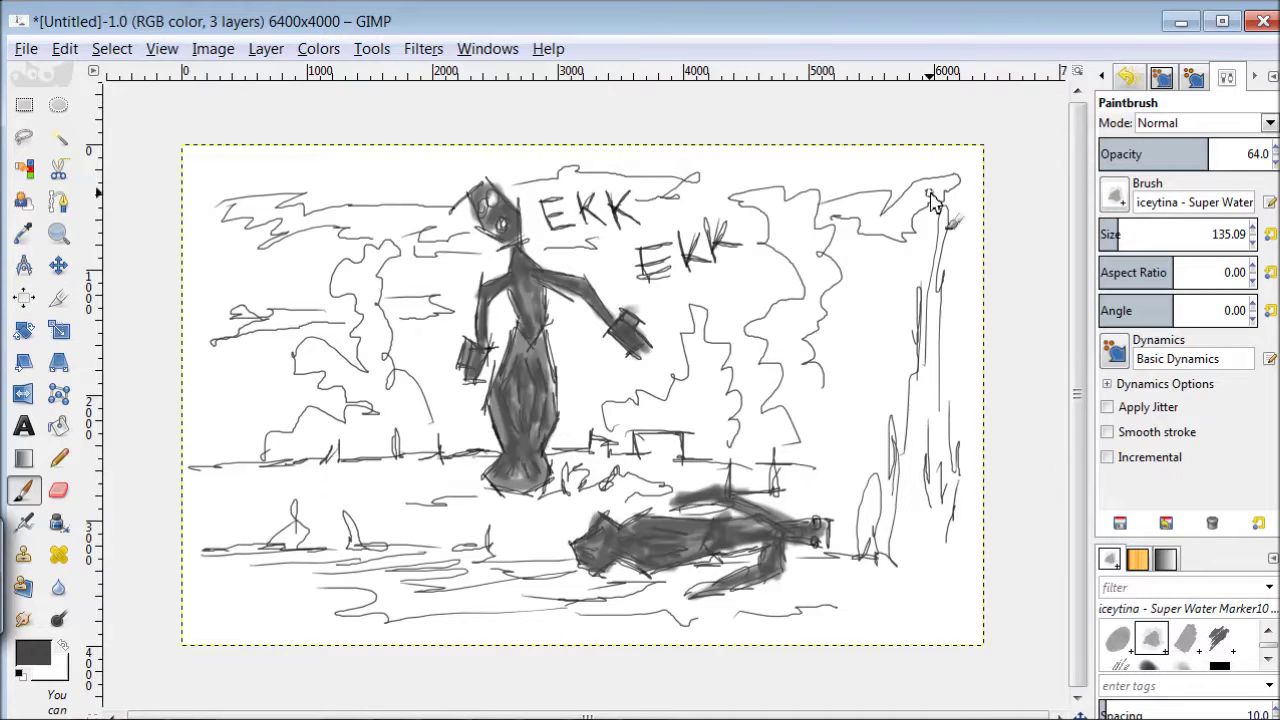
mouse_move(738, 202)
mouse_down()
mouse_move(790, 240)
mouse_move(815, 282)
mouse_up()
mouse_move(800, 200)
mouse_down()
mouse_move(845, 262)
mouse_move(818, 262)
mouse_move(848, 312)
mouse_move(828, 340)
mouse_move(755, 340)
mouse_move(809, 348)
mouse_move(797, 424)
mouse_move(838, 462)
mouse_move(820, 380)
mouse_move(810, 440)
mouse_move(852, 478)
mouse_up()
mouse_move(740, 415)
mouse_down()
mouse_move(726, 460)
mouse_move(735, 402)
mouse_move(698, 310)
mouse_move(722, 455)
mouse_move(690, 440)
mouse_move(700, 395)
mouse_move(660, 425)
mouse_move(645, 395)
mouse_move(612, 412)
mouse_move(620, 445)
mouse_up()
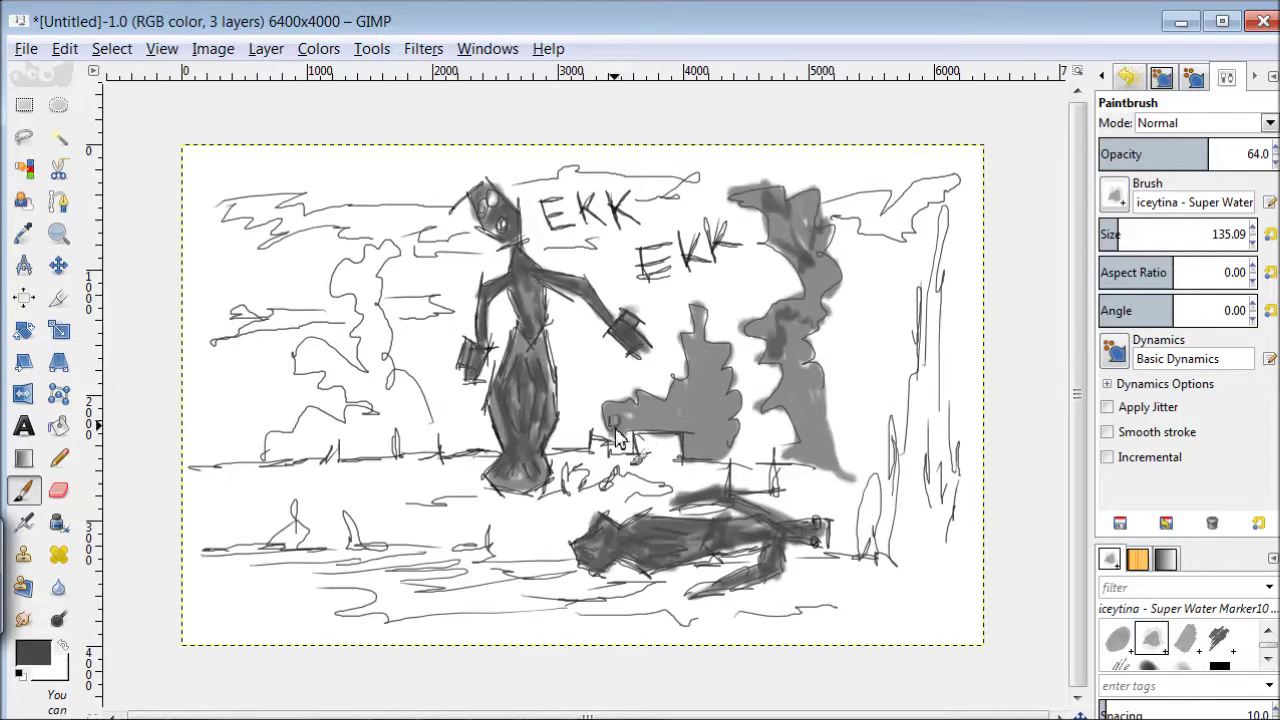
mouse_move(712, 368)
mouse_down()
mouse_move(738, 440)
mouse_move(742, 400)
mouse_move(695, 352)
mouse_move(700, 410)
mouse_move(635, 440)
mouse_move(685, 425)
mouse_up()
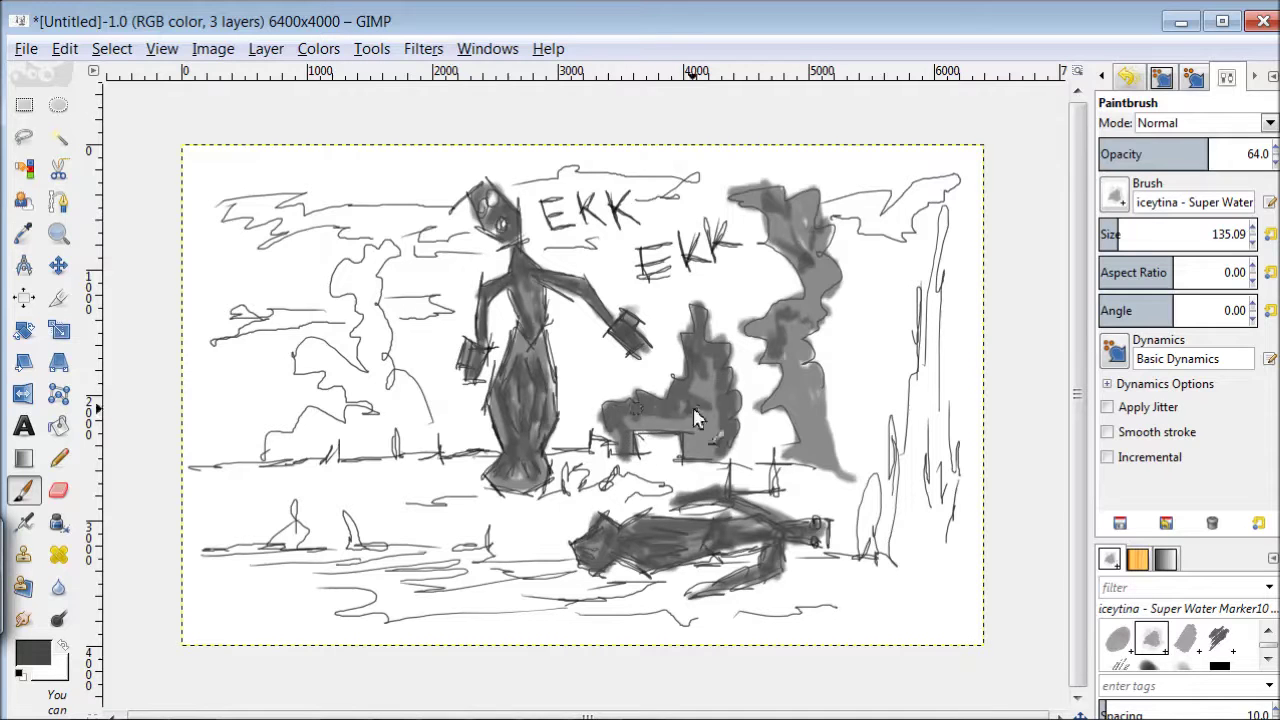
mouse_move(412, 418)
mouse_down()
mouse_move(380, 372)
mouse_move(450, 465)
mouse_move(350, 440)
mouse_move(375, 460)
mouse_move(320, 425)
mouse_move(300, 460)
mouse_move(270, 455)
mouse_move(355, 405)
mouse_move(343, 368)
mouse_move(308, 352)
mouse_up()
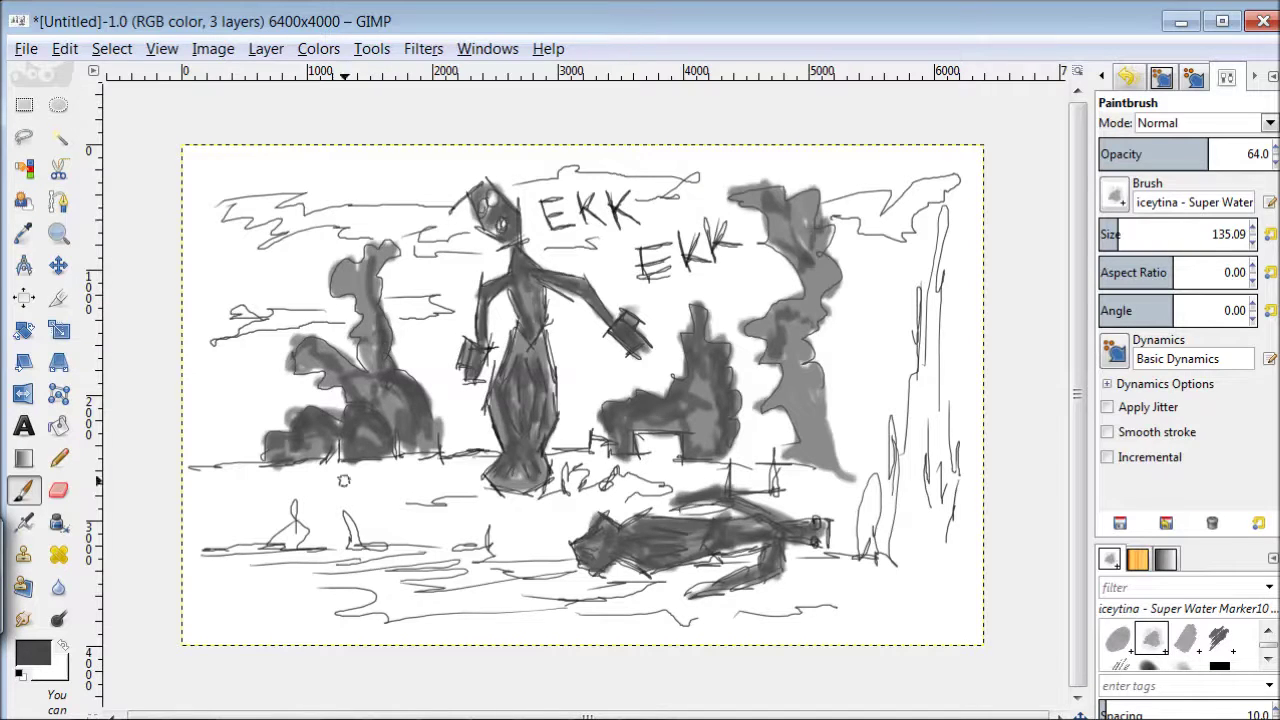
mouse_move(293, 487)
mouse_down()
mouse_move(300, 540)
mouse_move(400, 560)
mouse_move(420, 590)
mouse_move(560, 570)
mouse_move(700, 580)
mouse_move(795, 605)
mouse_move(860, 558)
mouse_move(870, 520)
mouse_move(900, 545)
mouse_move(905, 460)
mouse_up()
Sweep grey over the right-edge tree, lower-right ground, upper sky and the ground line.
mouse_move(906, 530)
mouse_down()
mouse_move(935, 280)
mouse_move(944, 547)
mouse_move(795, 565)
mouse_up()
drag(940, 265, 950, 180)
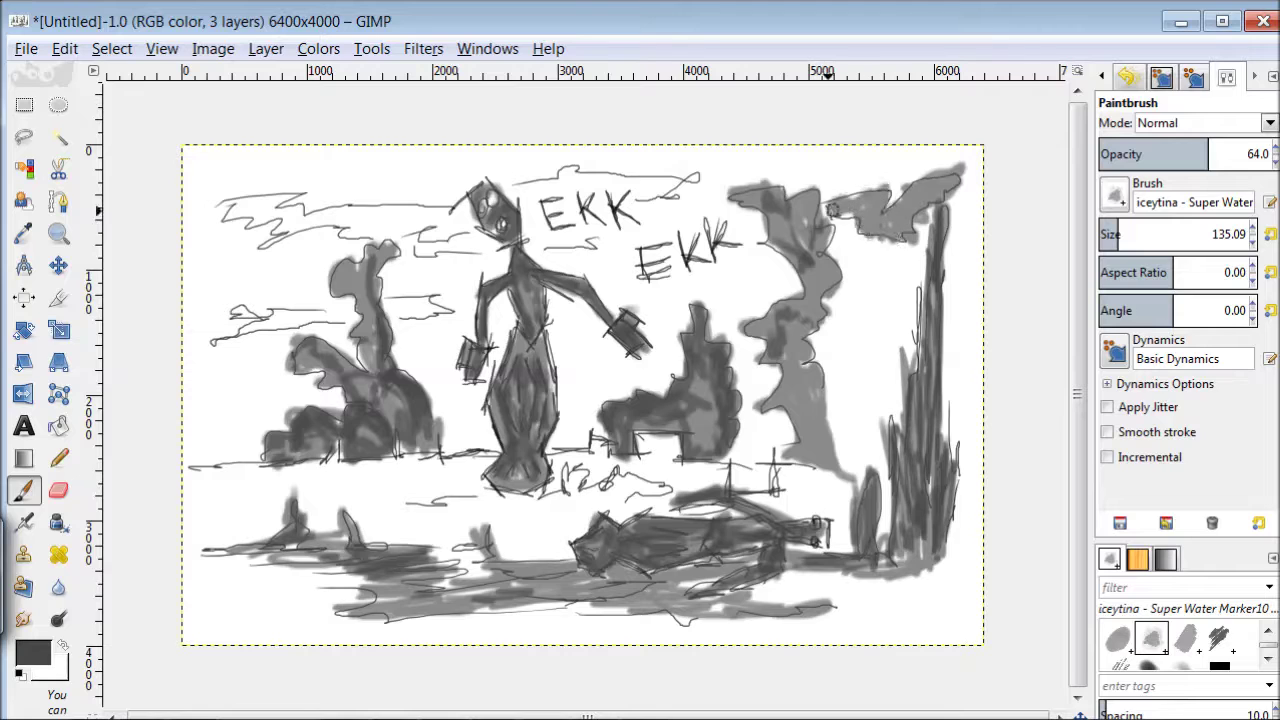
mouse_move(556, 178)
mouse_down()
mouse_move(640, 182)
mouse_move(650, 205)
mouse_move(541, 212)
mouse_move(582, 210)
mouse_up()
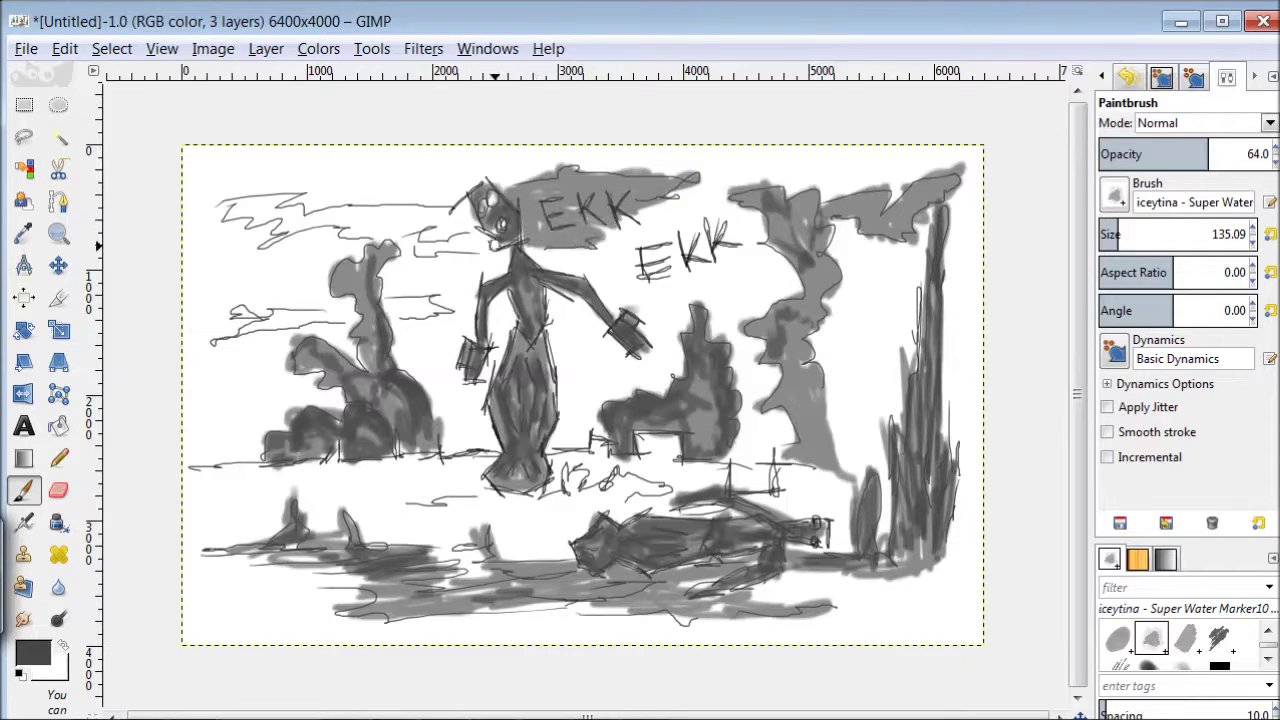
mouse_move(410, 240)
mouse_down()
mouse_move(465, 215)
mouse_move(350, 215)
mouse_move(335, 235)
mouse_move(330, 213)
mouse_move(226, 200)
mouse_up()
mouse_move(440, 304)
mouse_down()
mouse_move(250, 318)
mouse_move(222, 342)
mouse_up()
mouse_move(566, 467)
mouse_down()
mouse_move(495, 500)
mouse_move(410, 510)
mouse_move(640, 485)
mouse_move(612, 508)
mouse_up()
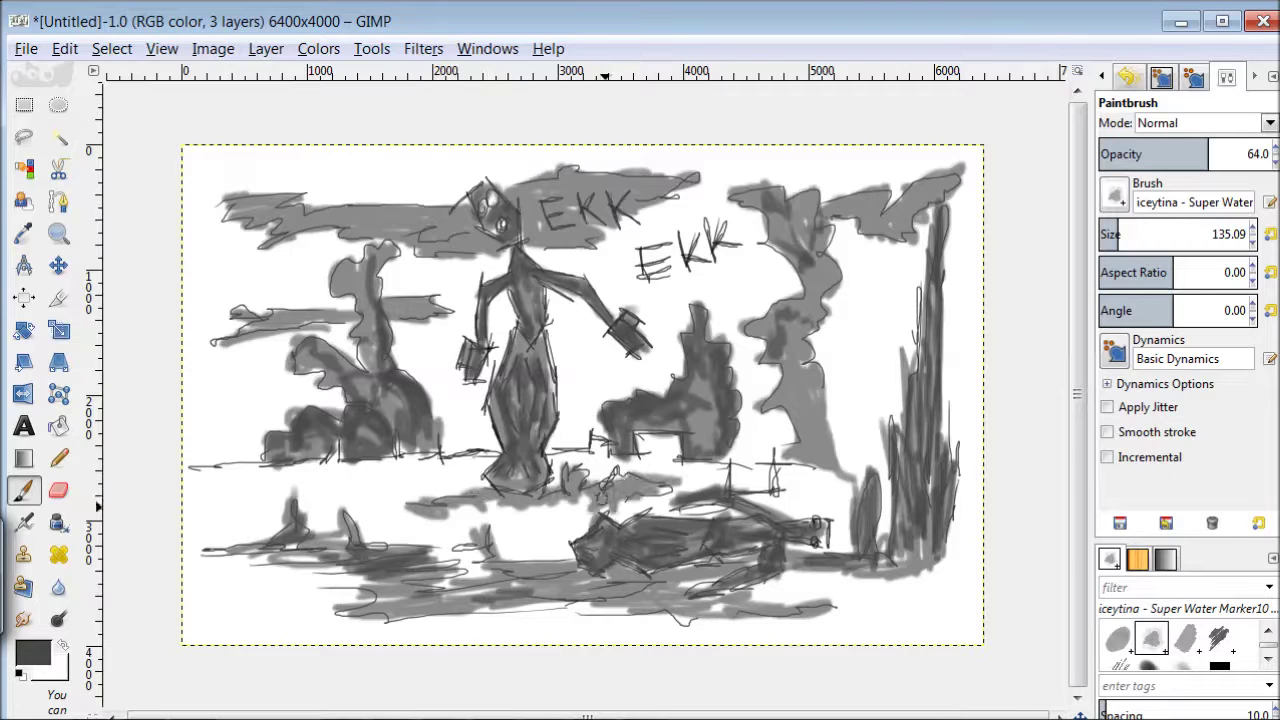
click(33, 652)
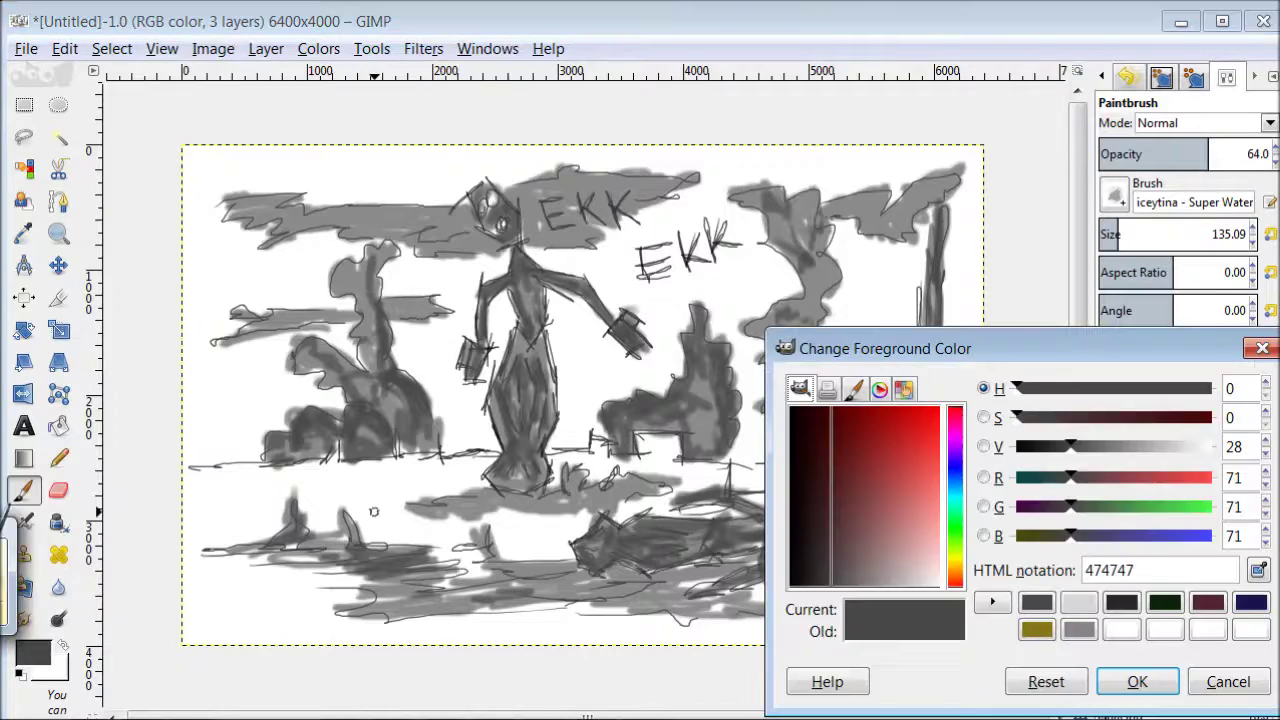
Switch to light grey at 80.8 opacity and paint beside the figure and left of the tree.
click(810, 400)
click(1214, 680)
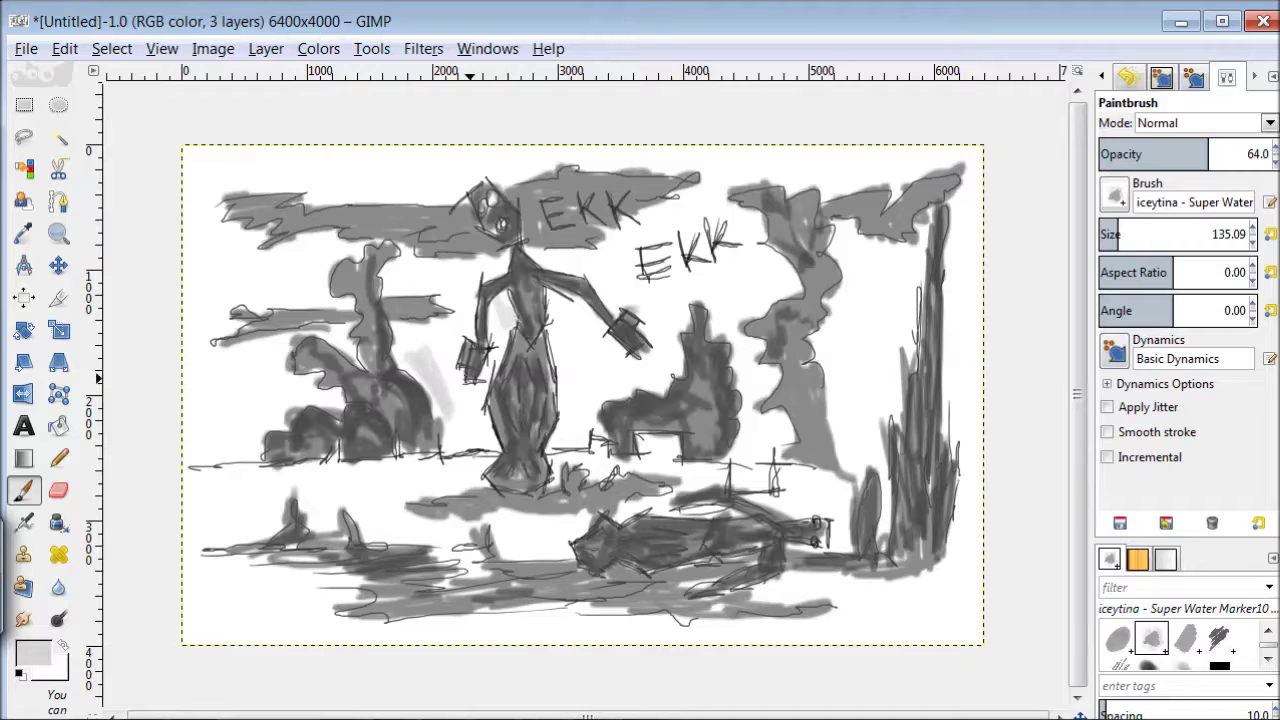
click(1237, 147)
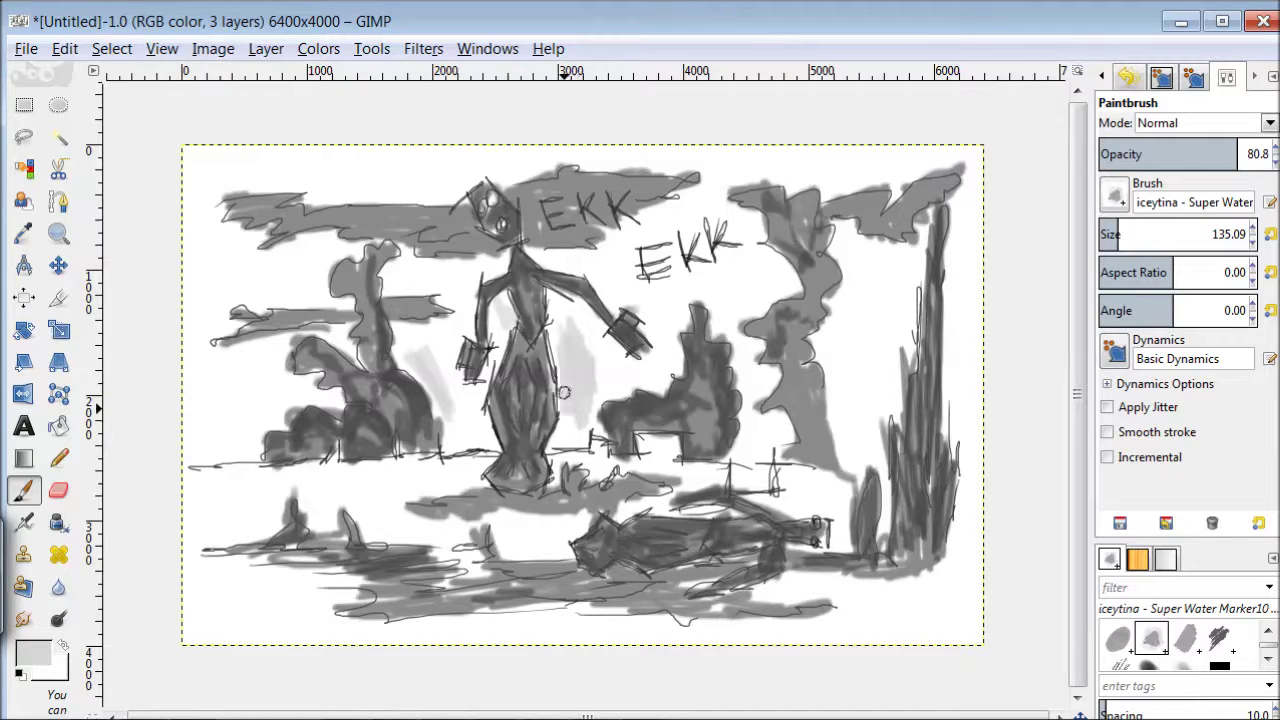
drag(600, 372, 632, 360)
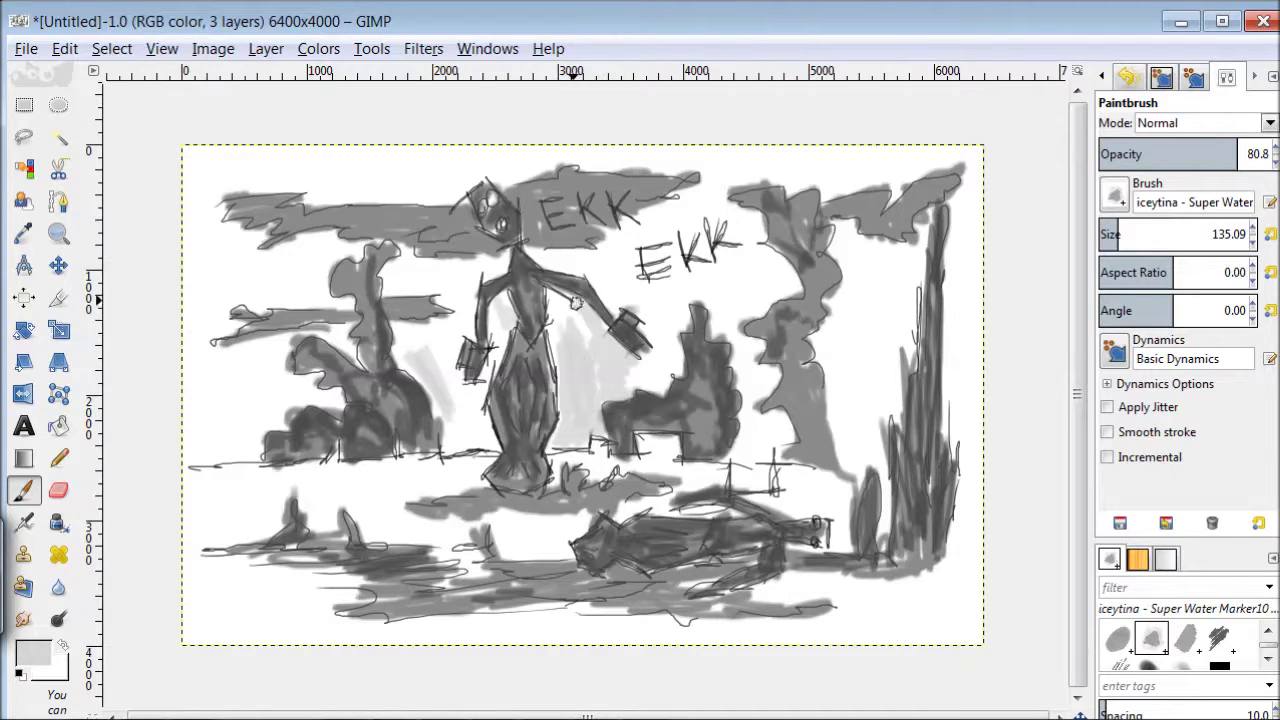
mouse_move(663, 319)
mouse_down()
mouse_move(604, 283)
mouse_move(627, 234)
mouse_up()
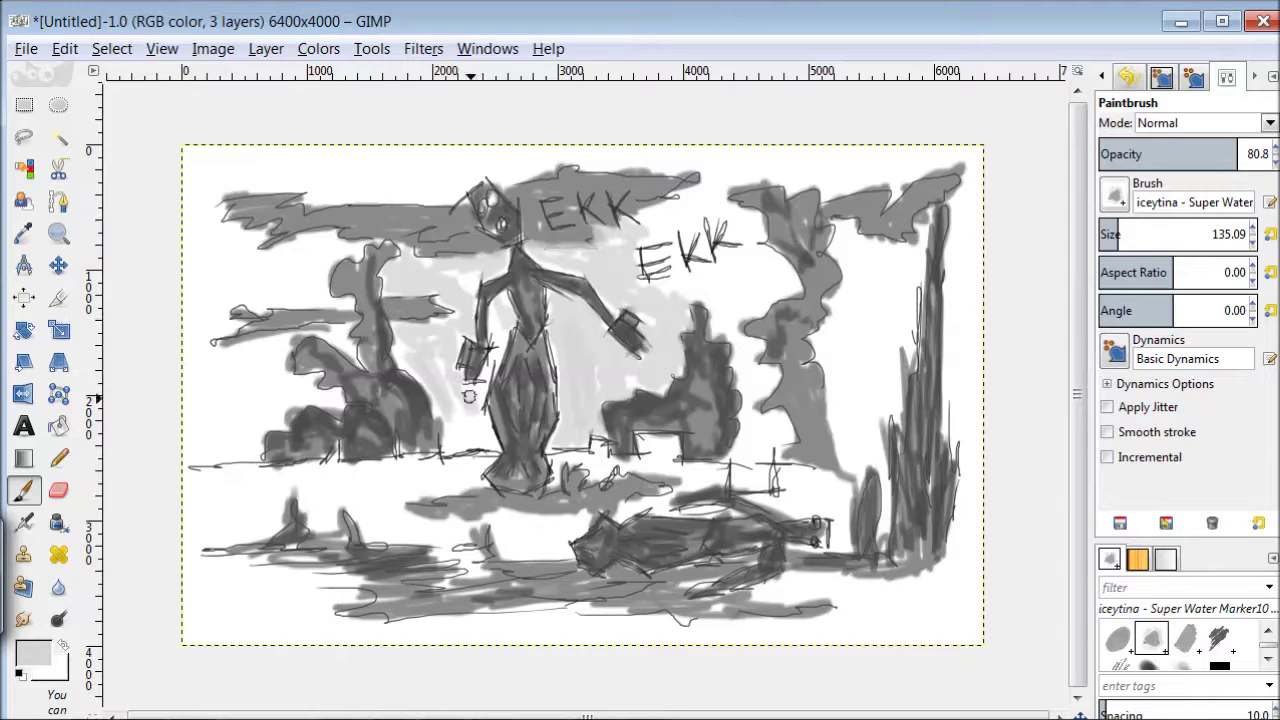
drag(468, 396, 471, 352)
mouse_move(336, 344)
mouse_down()
mouse_move(285, 335)
mouse_move(342, 295)
mouse_up()
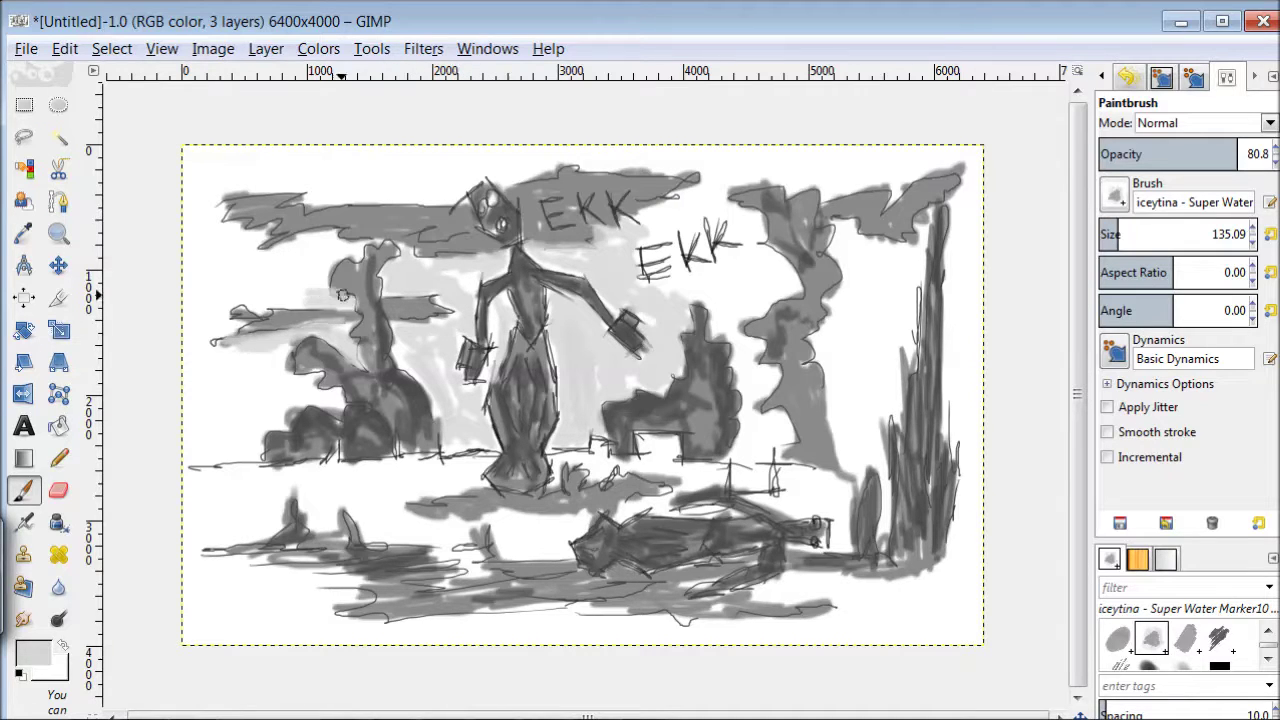
mouse_move(371, 246)
mouse_down()
mouse_move(255, 272)
mouse_move(230, 310)
mouse_move(214, 309)
mouse_move(251, 233)
mouse_move(235, 188)
mouse_move(400, 180)
mouse_move(271, 163)
mouse_move(344, 147)
mouse_up()
Fill the top sky, right side, ground and left edge with light grey.
mouse_move(700, 155)
mouse_down()
mouse_move(450, 185)
mouse_move(464, 178)
mouse_up()
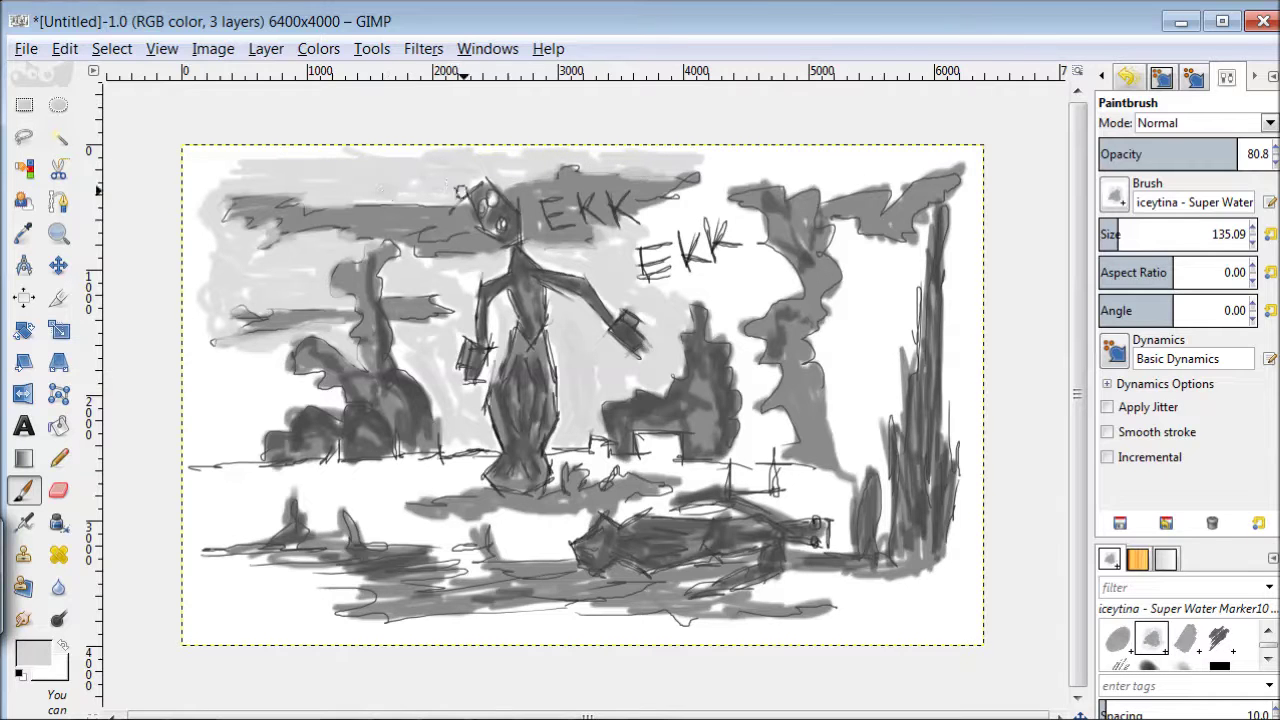
mouse_move(676, 160)
mouse_down()
mouse_move(672, 212)
mouse_move(645, 258)
mouse_move(745, 255)
mouse_move(718, 212)
mouse_move(772, 295)
mouse_up()
mouse_move(739, 337)
mouse_down()
mouse_move(762, 385)
mouse_move(749, 427)
mouse_up()
mouse_move(860, 455)
mouse_down()
mouse_move(828, 332)
mouse_move(848, 252)
mouse_move(862, 360)
mouse_move(895, 400)
mouse_move(901, 252)
mouse_up()
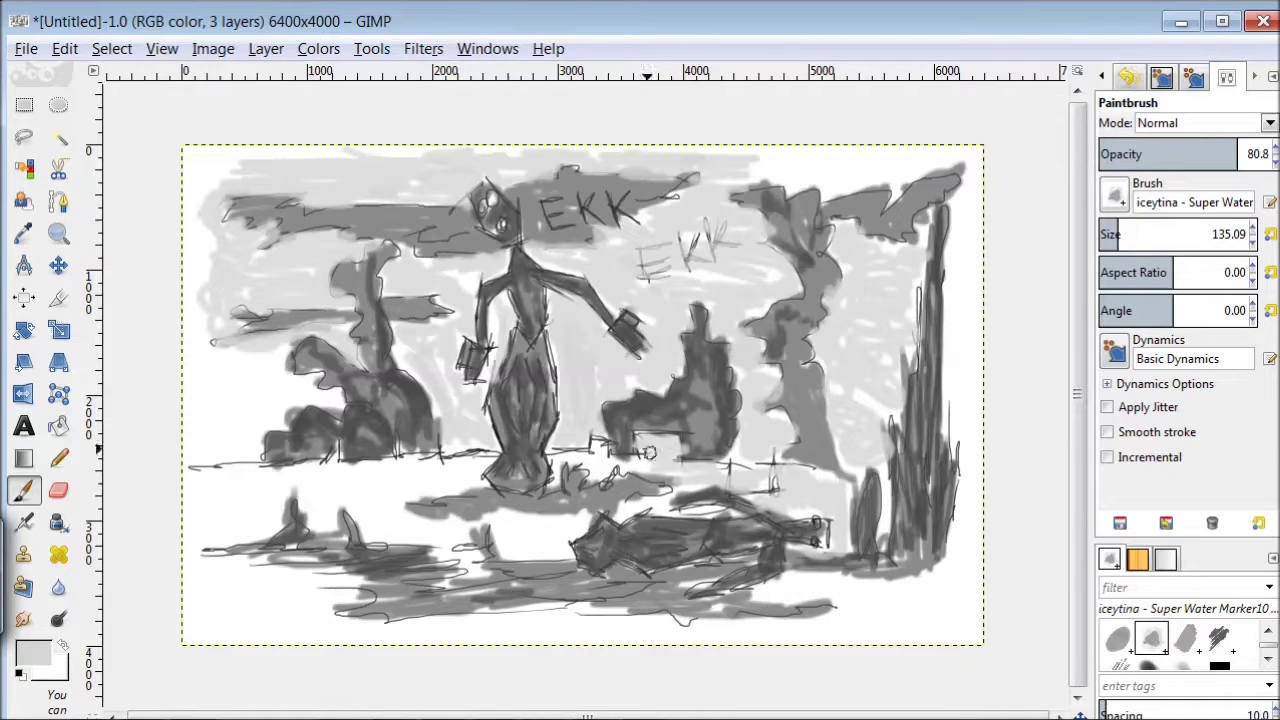
mouse_move(484, 465)
mouse_down()
mouse_move(430, 490)
mouse_move(330, 465)
mouse_move(190, 478)
mouse_move(192, 528)
mouse_move(340, 490)
mouse_move(567, 533)
mouse_move(200, 586)
mouse_move(200, 610)
mouse_move(500, 635)
mouse_move(742, 636)
mouse_move(840, 590)
mouse_move(955, 585)
mouse_up()
mouse_move(945, 400)
mouse_down()
mouse_move(945, 240)
mouse_move(970, 560)
mouse_move(955, 640)
mouse_move(840, 600)
mouse_move(745, 630)
mouse_up()
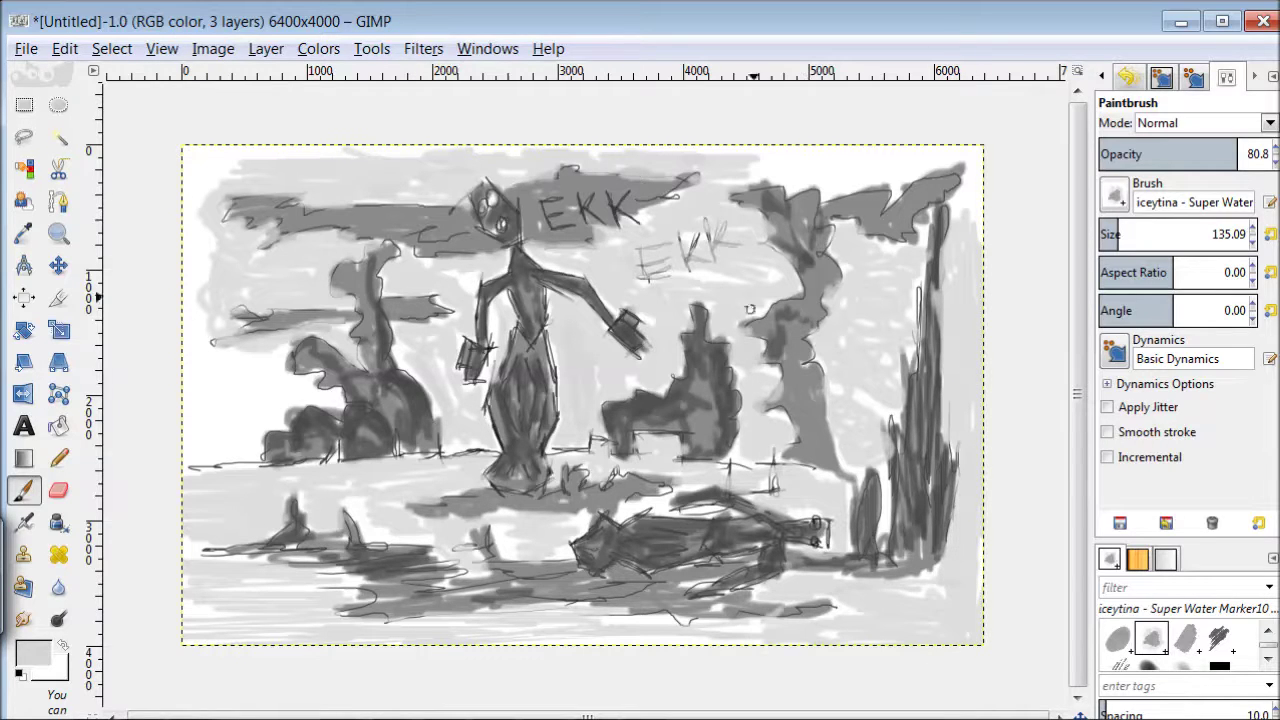
drag(781, 179, 855, 160)
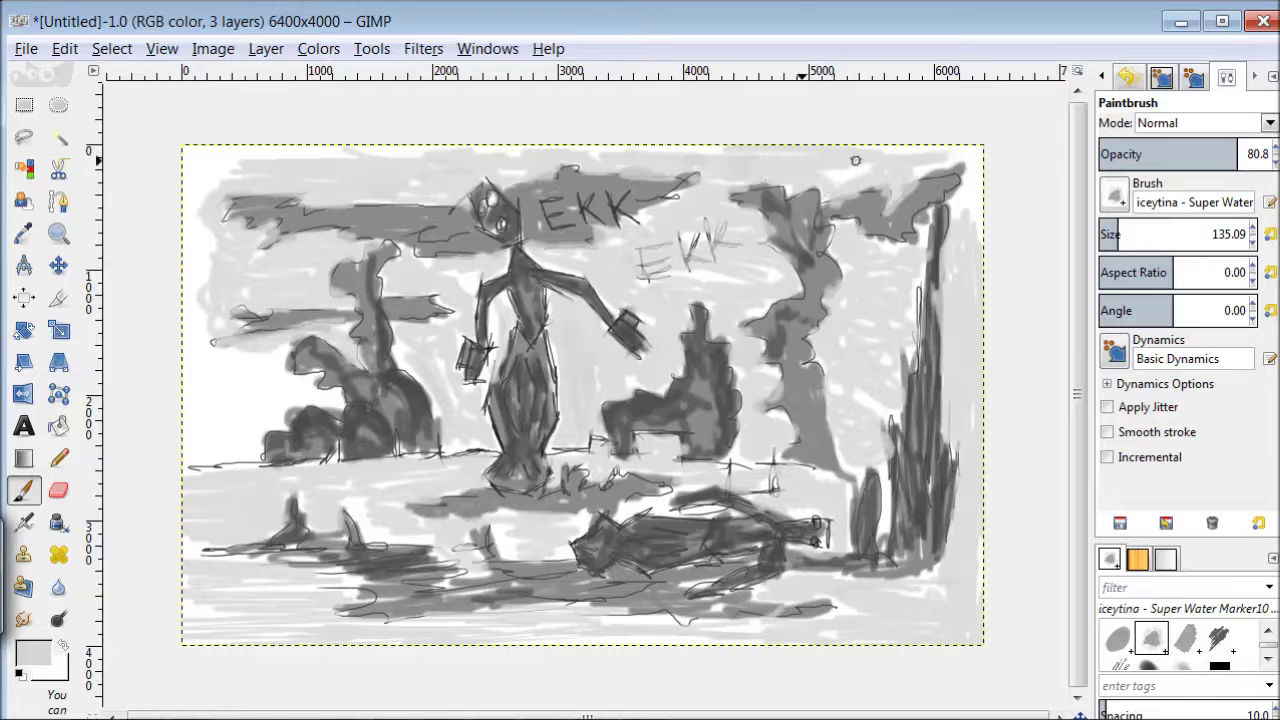
mouse_move(431, 152)
mouse_down()
mouse_move(190, 185)
mouse_move(205, 350)
mouse_move(323, 393)
mouse_move(200, 445)
mouse_move(118, 329)
mouse_up()
Add a fourth layer and set the paint colour to yellow eed02b.
key(shift+ctrl+n)
key(Return)
click(33, 652)
click(928, 428)
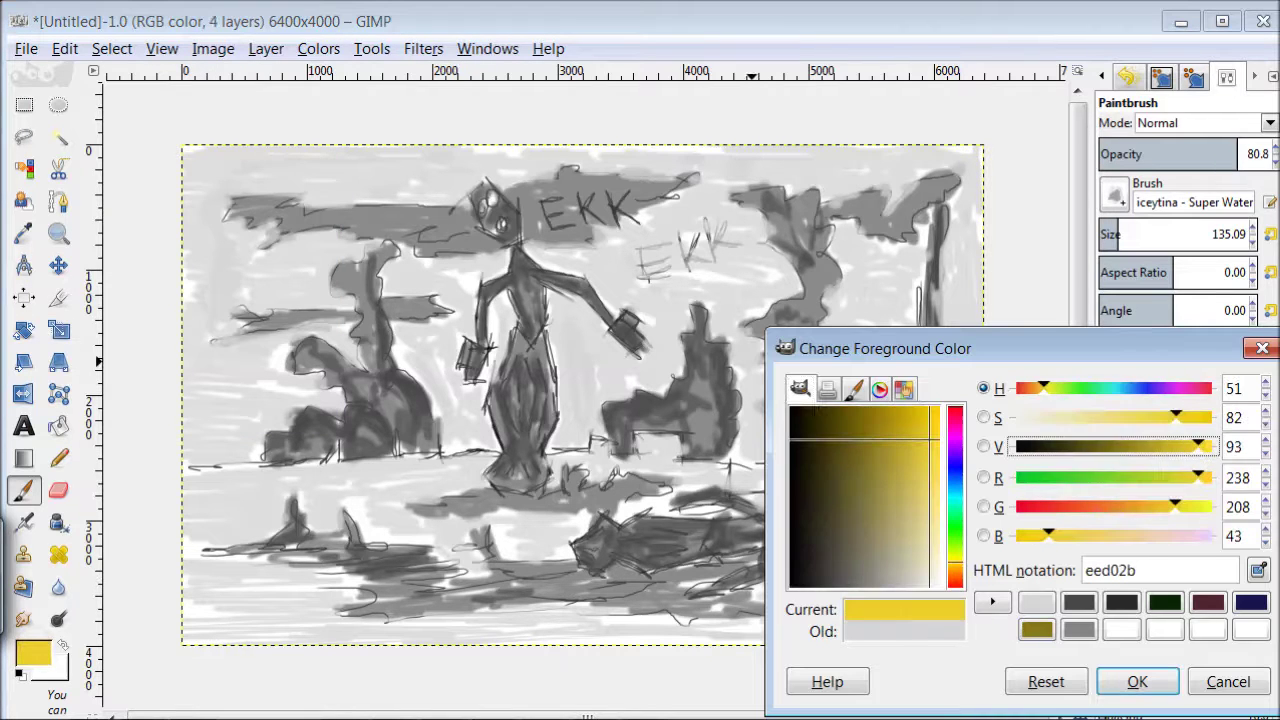
drag(928, 428, 903, 418)
key(Return)
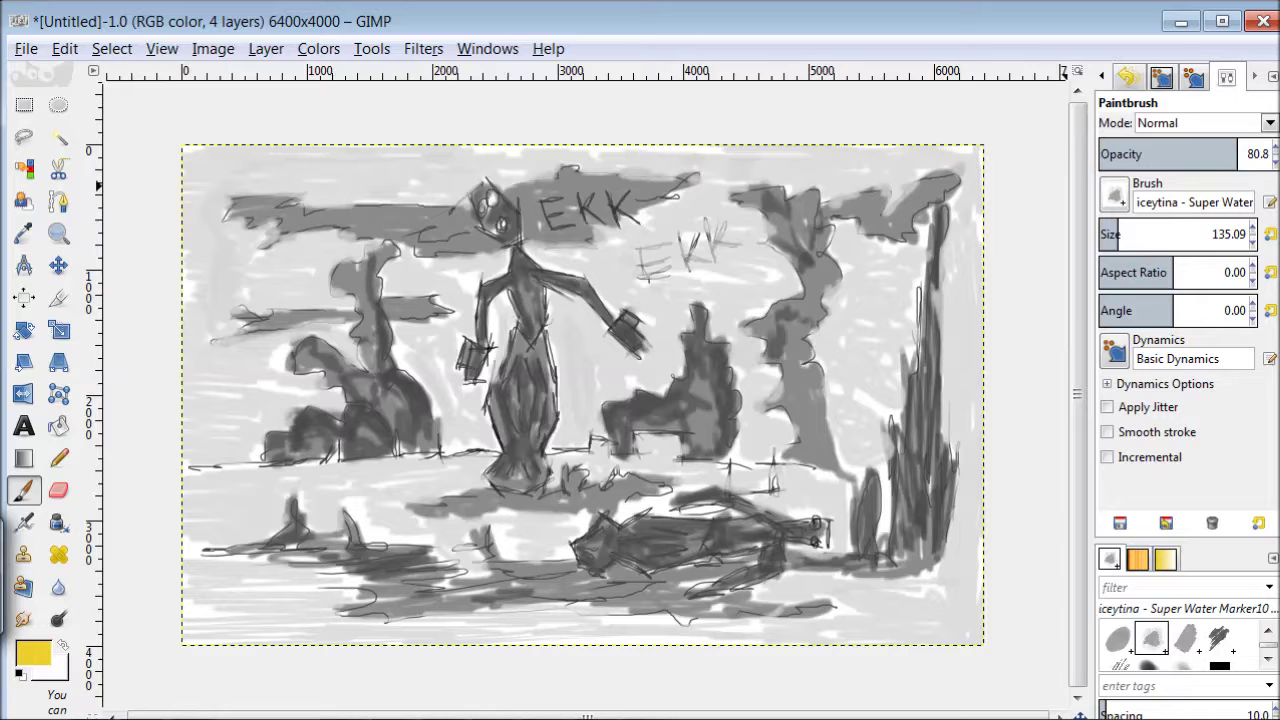
Lower brush opacity to about 54, set an olive paint colour and choose Super Water Marker11.
drag(1236, 154, 1190, 154)
key(ctrl+z)
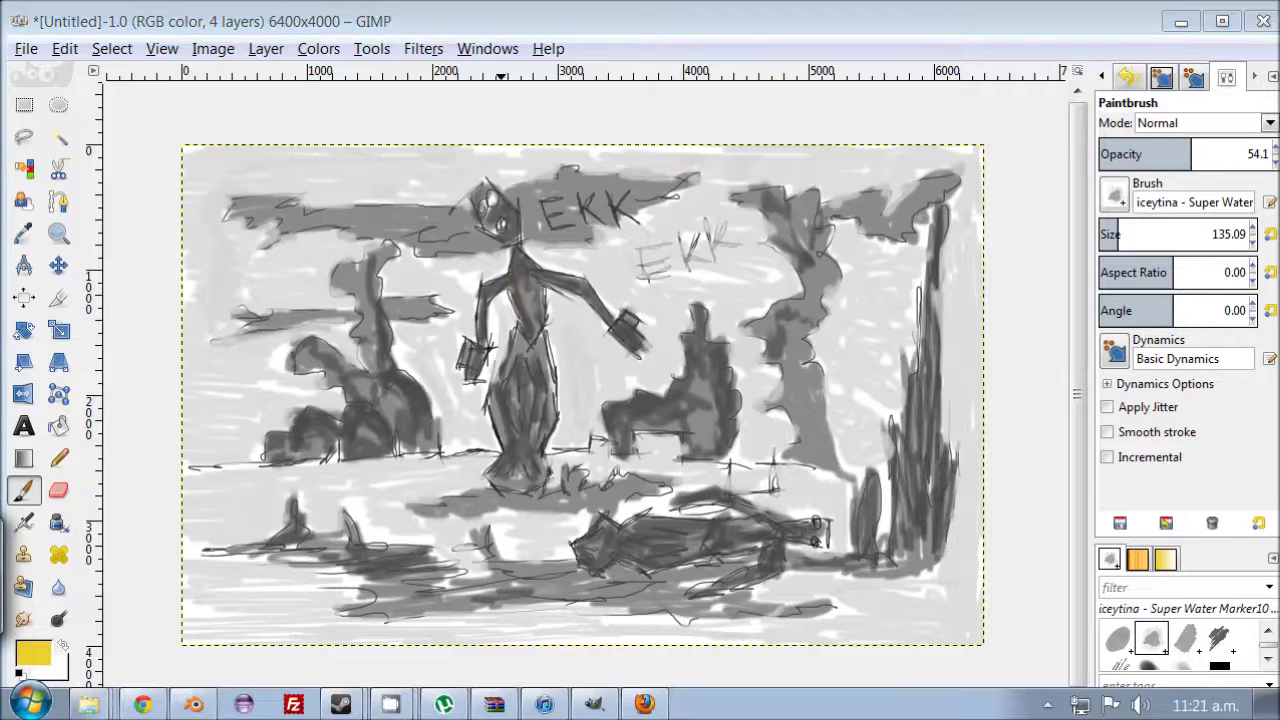
click(33, 652)
drag(1198, 446, 1075, 446)
click(1037, 602)
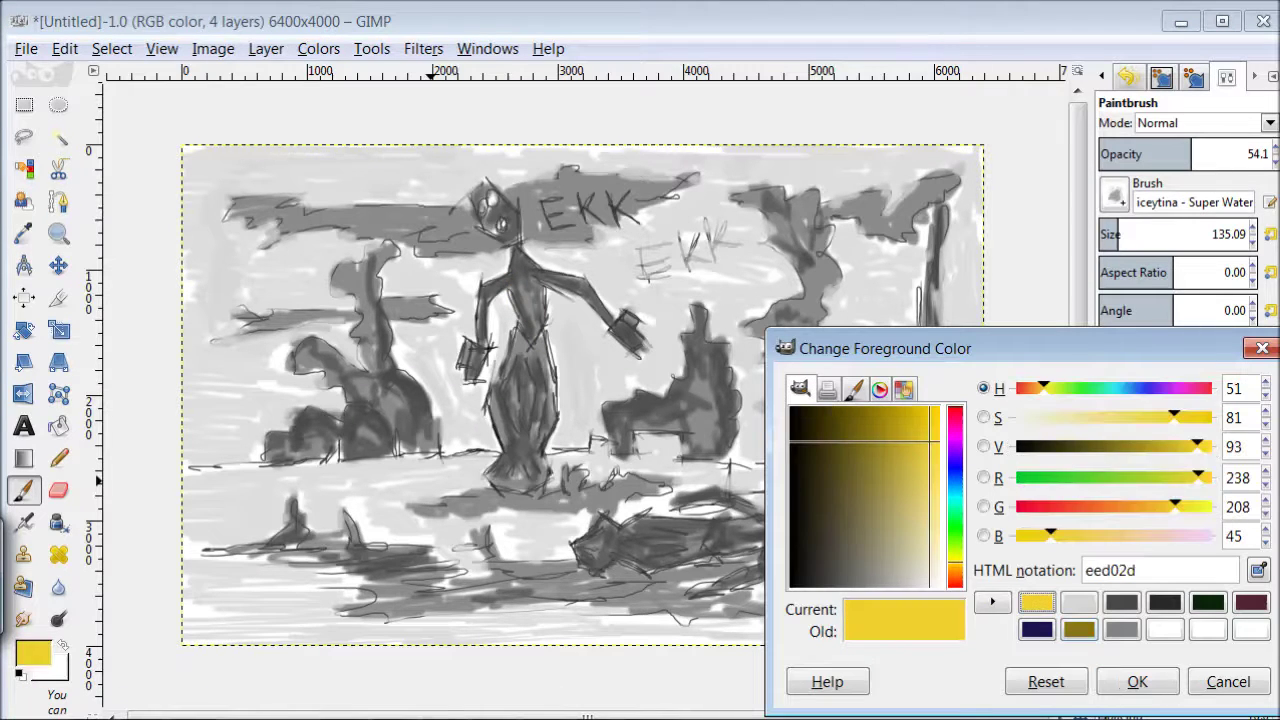
click(1112, 507)
click(1120, 477)
click(1137, 681)
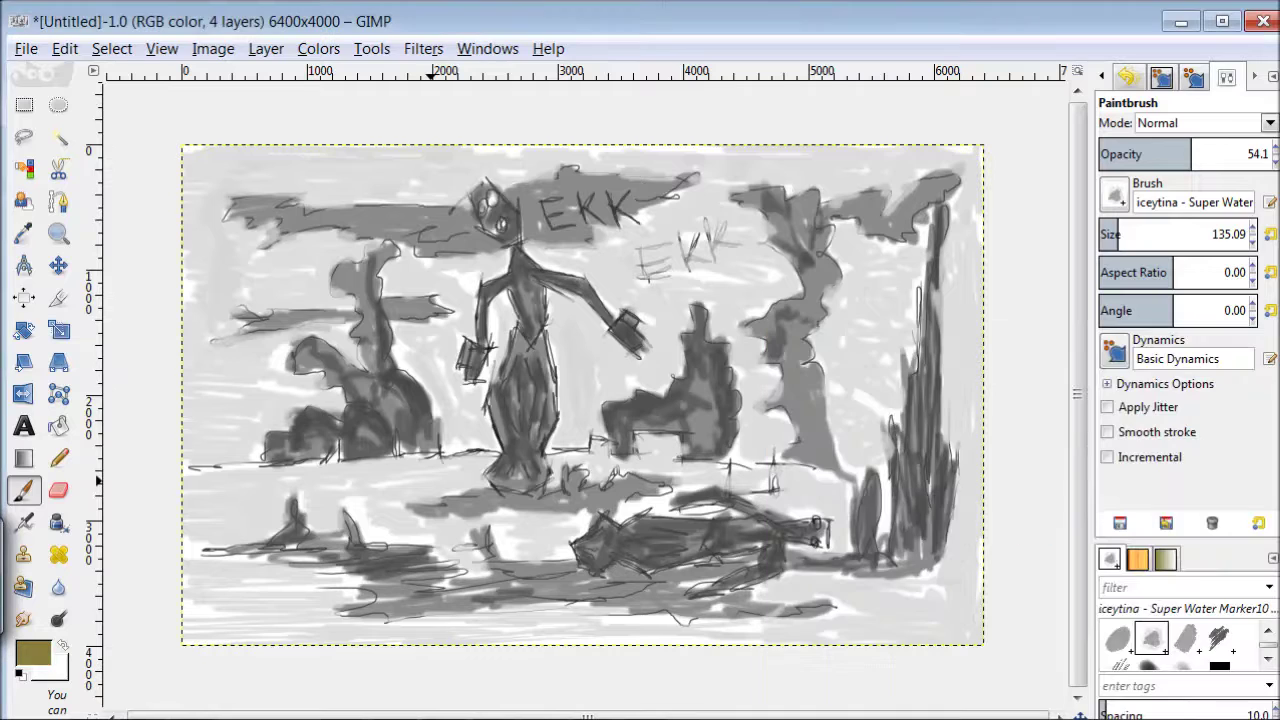
click(1186, 637)
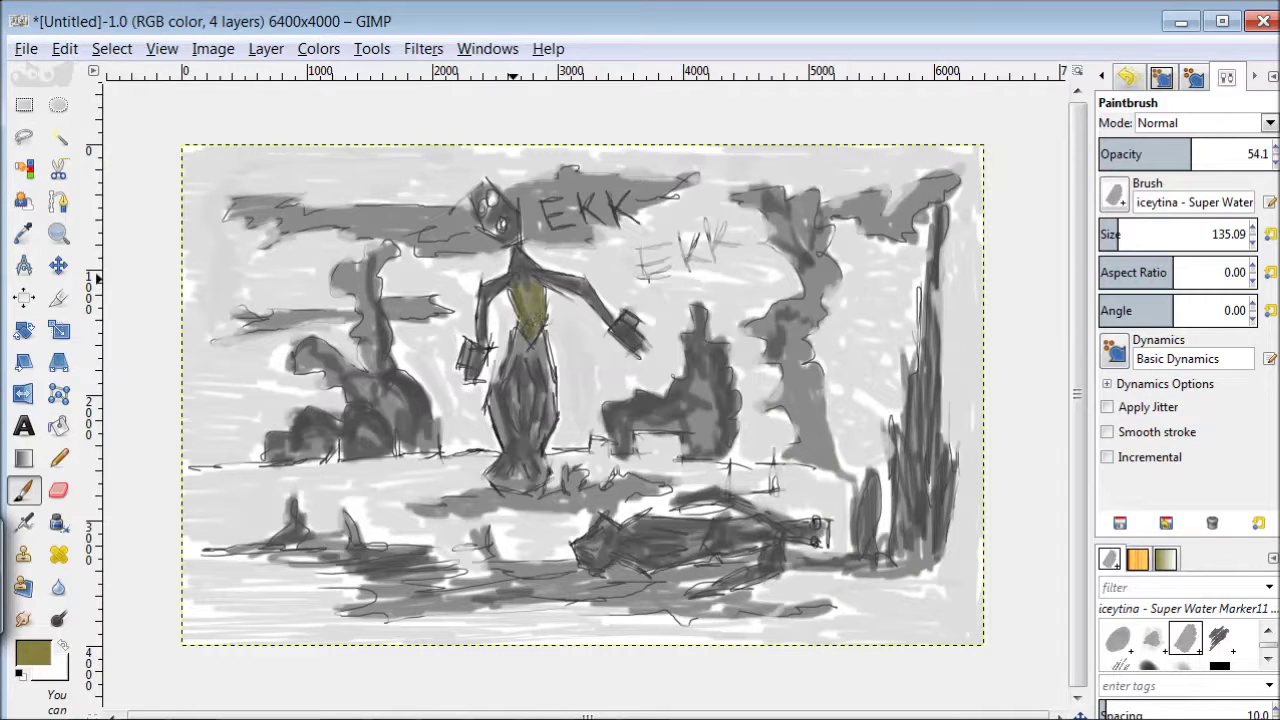
Paint the standing figure's arm, torso, legs and the fallen figure's body olive.
drag(590, 292, 625, 316)
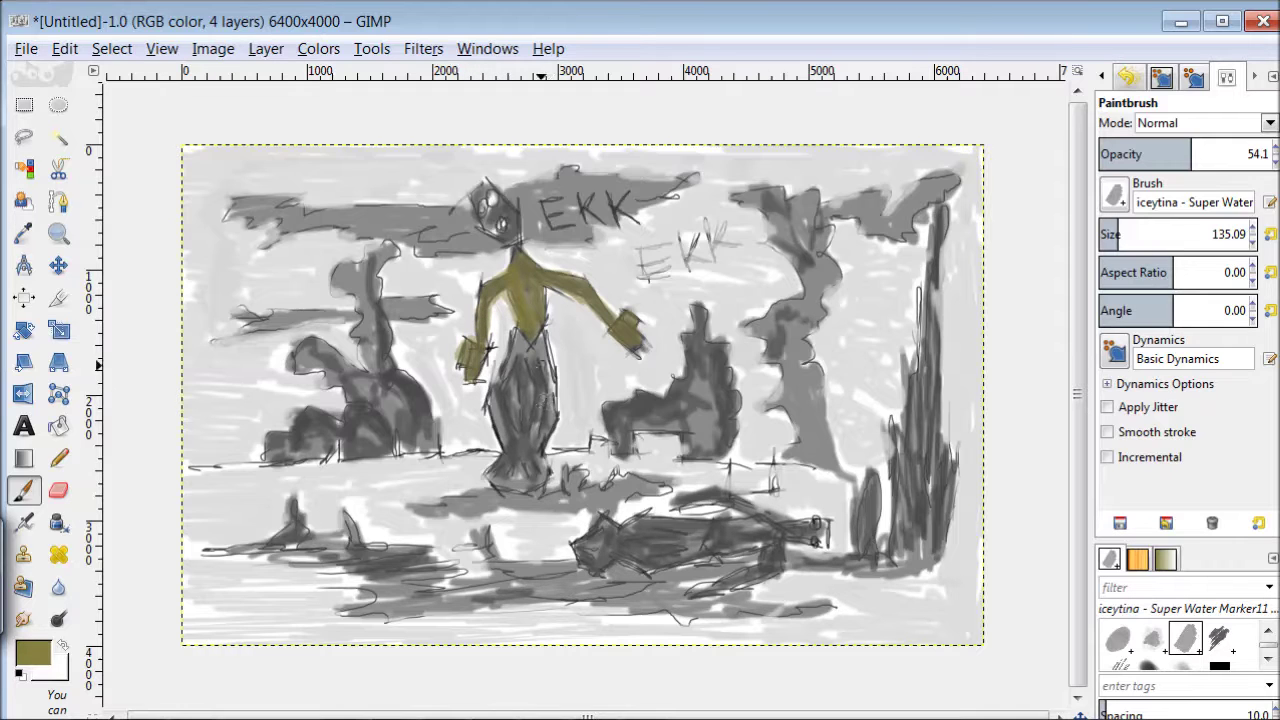
mouse_move(528, 320)
mouse_down()
mouse_move(540, 400)
mouse_move(502, 415)
mouse_move(543, 443)
mouse_up()
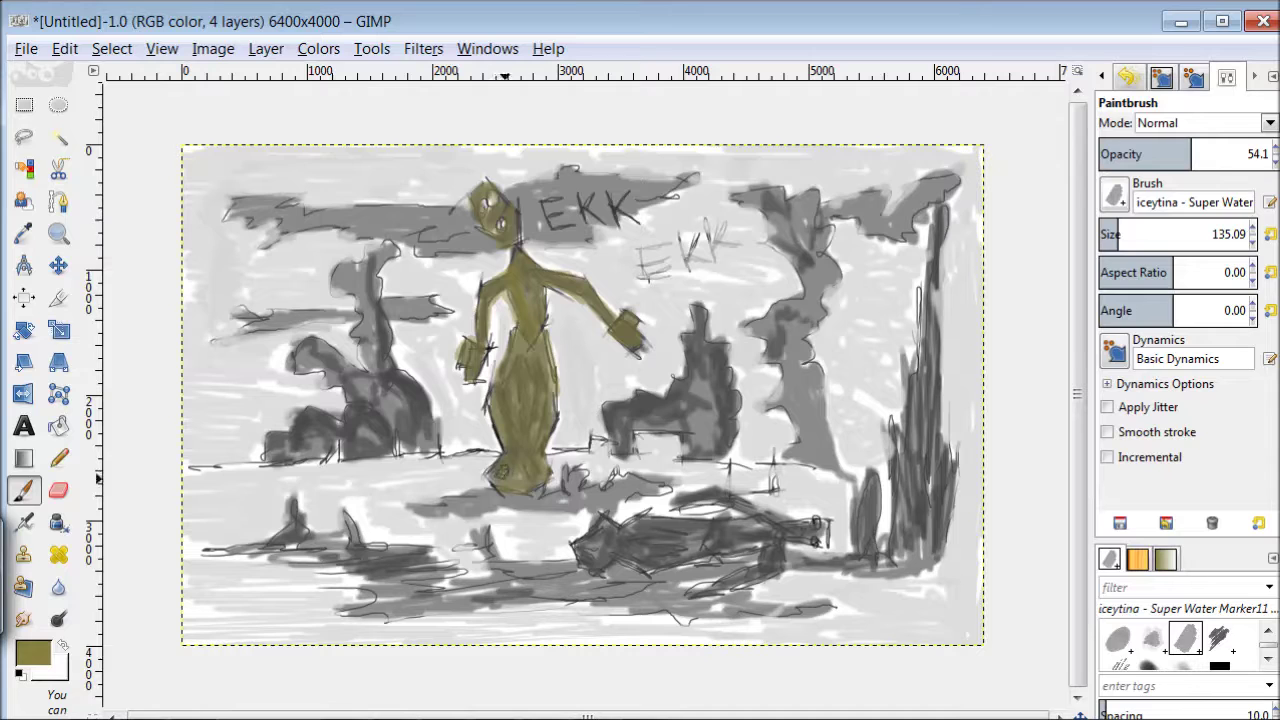
drag(603, 557, 675, 525)
mouse_move(753, 512)
mouse_down()
mouse_move(778, 527)
mouse_move(700, 600)
mouse_up()
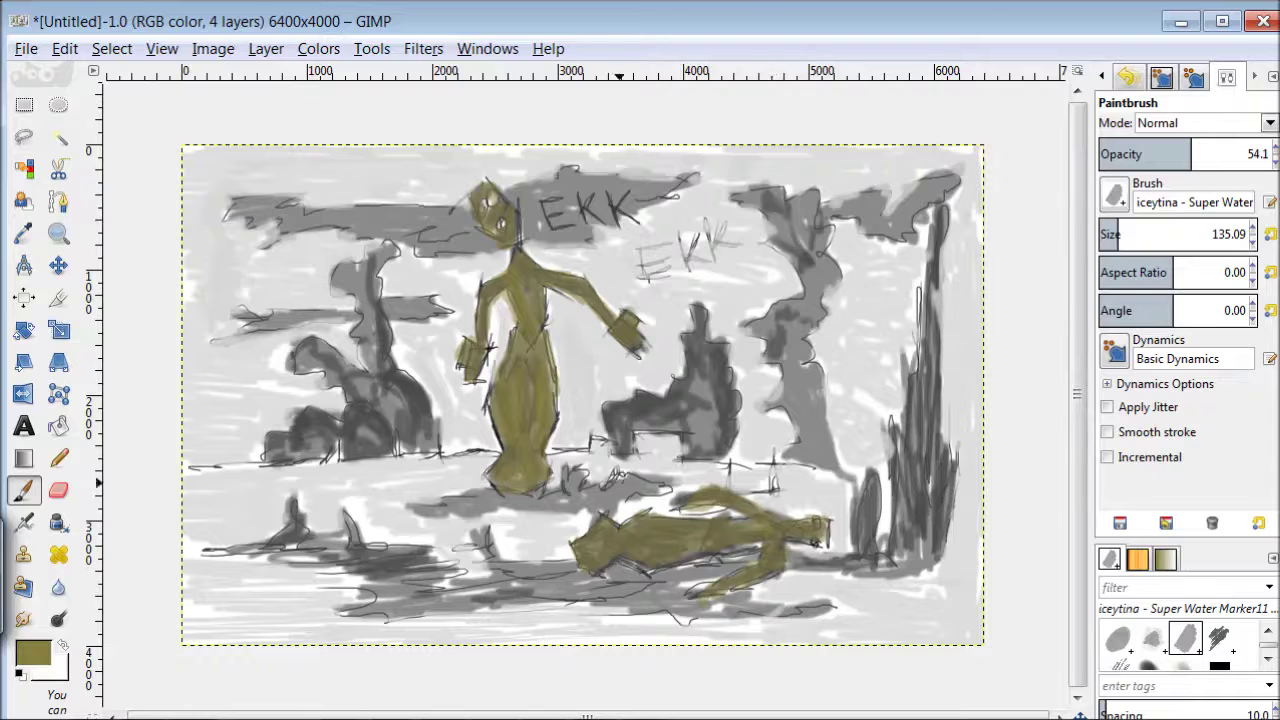
Set the paint colour to dark teal 487680 and paint teal down the figure's right side.
click(33, 653)
click(955, 466)
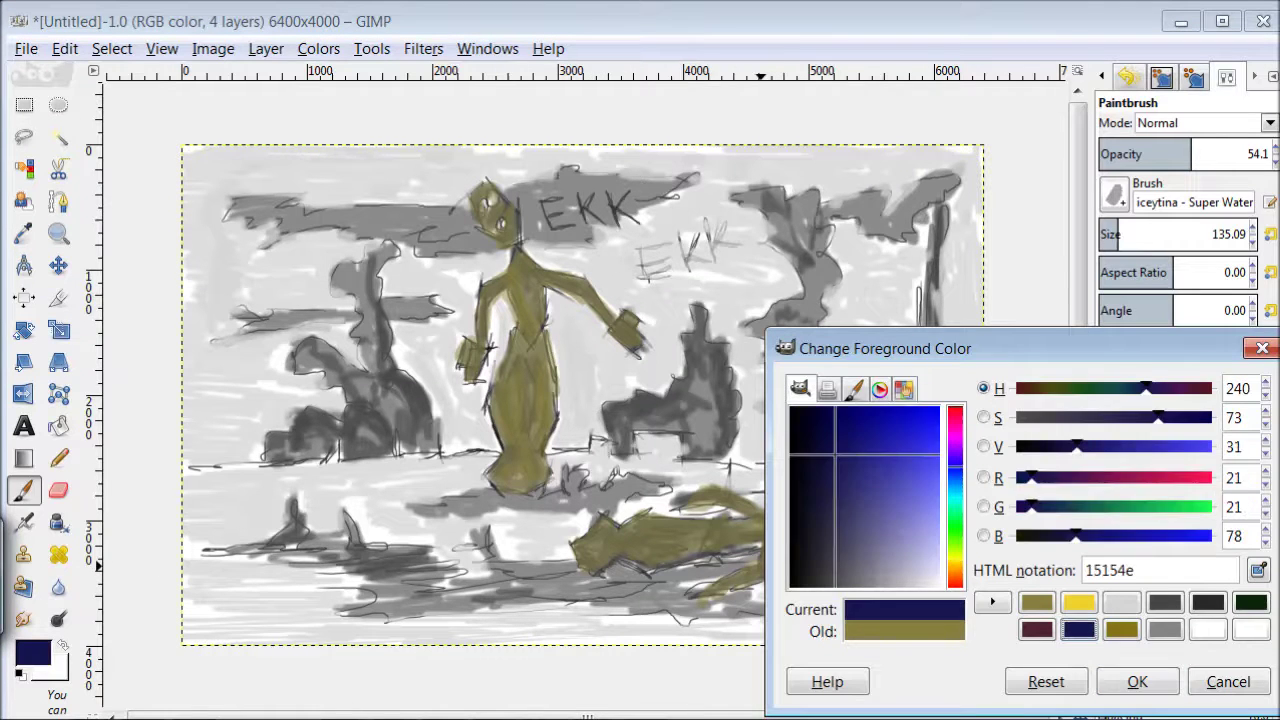
drag(1061, 507, 1173, 508)
drag(1185, 446, 1114, 446)
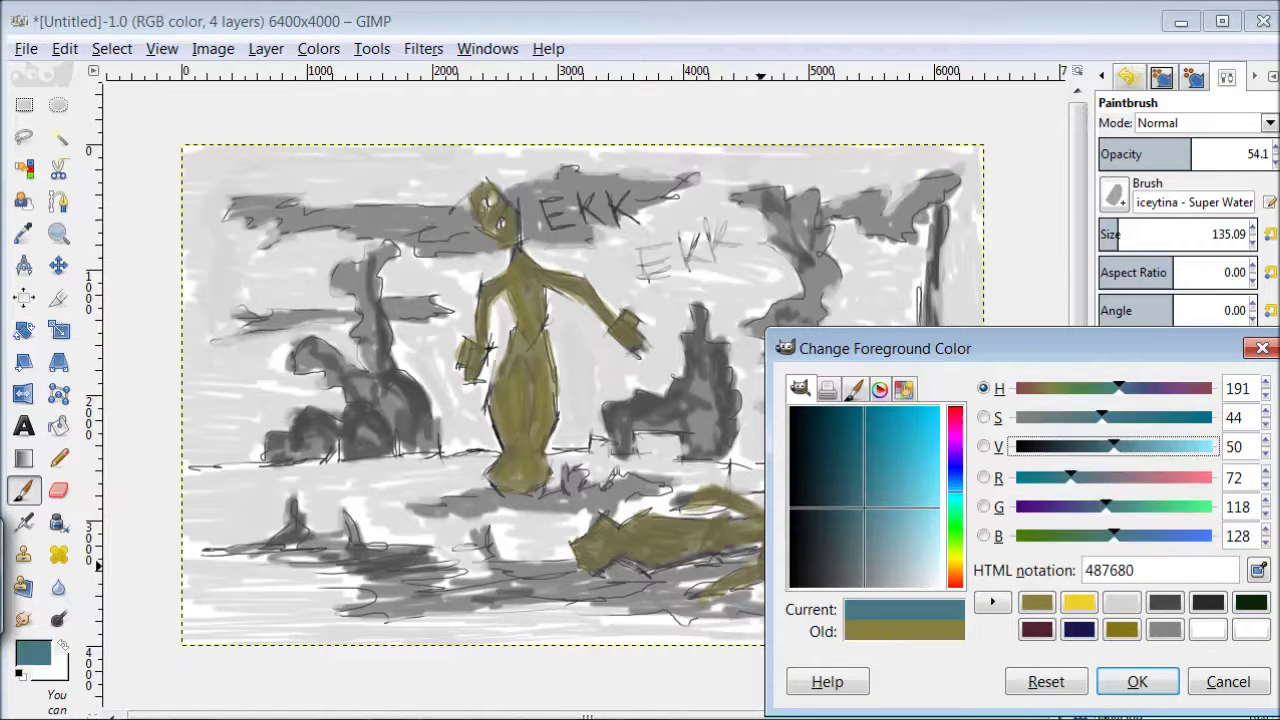
click(1137, 681)
mouse_move(555, 300)
mouse_down()
mouse_move(560, 360)
mouse_move(585, 330)
mouse_move(595, 370)
mouse_move(568, 448)
mouse_move(595, 418)
mouse_move(593, 322)
mouse_move(625, 385)
mouse_move(650, 385)
mouse_move(664, 341)
mouse_move(612, 285)
mouse_move(540, 250)
mouse_move(605, 250)
mouse_move(665, 271)
mouse_move(700, 230)
mouse_move(745, 216)
mouse_move(670, 270)
mouse_move(660, 315)
mouse_move(770, 262)
mouse_move(740, 215)
mouse_move(715, 325)
mouse_move(749, 370)
mouse_move(740, 455)
mouse_move(780, 430)
mouse_up()
Wash teal around the standing figure, the right and upper-left sky and the horizon band.
mouse_move(505, 250)
mouse_down()
mouse_move(488, 270)
mouse_move(430, 280)
mouse_move(404, 255)
mouse_up()
mouse_move(468, 320)
mouse_down()
mouse_move(498, 300)
mouse_move(502, 352)
mouse_up()
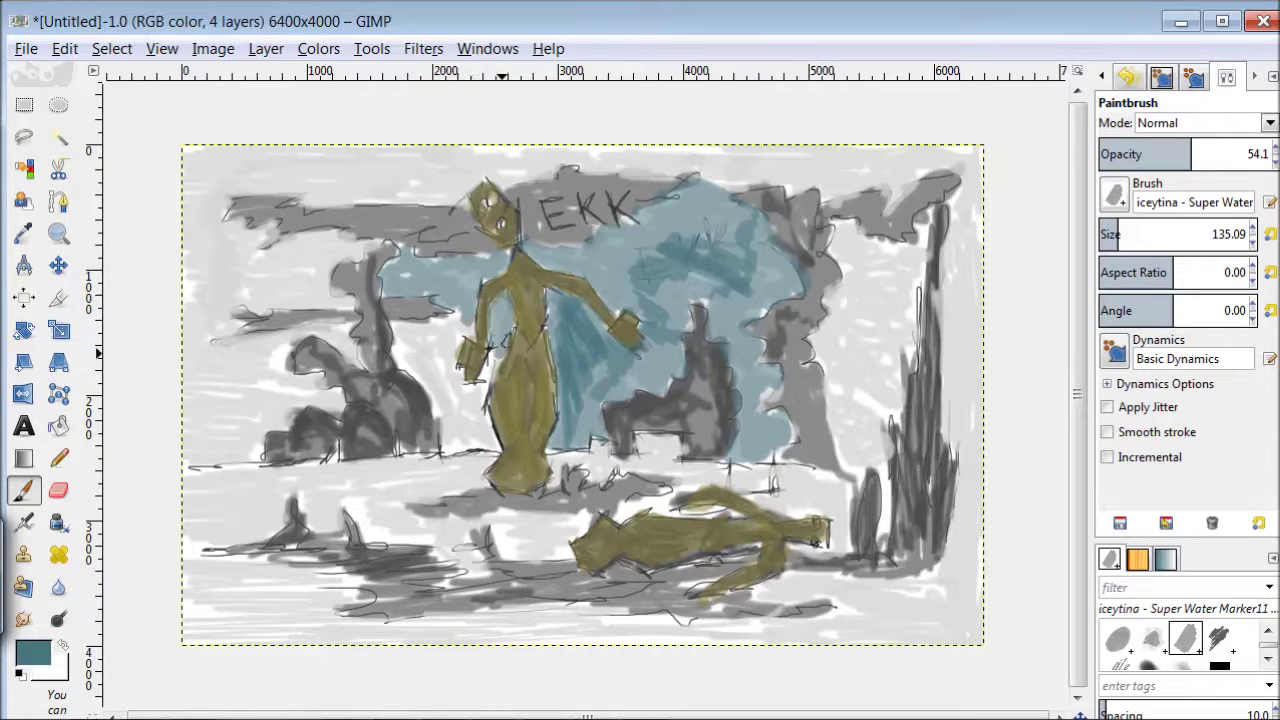
mouse_move(496, 450)
mouse_down()
mouse_move(440, 330)
mouse_move(395, 340)
mouse_move(435, 410)
mouse_move(458, 410)
mouse_up()
mouse_move(845, 215)
mouse_down()
mouse_move(826, 372)
mouse_move(860, 470)
mouse_move(895, 380)
mouse_move(920, 225)
mouse_move(842, 247)
mouse_move(872, 330)
mouse_move(848, 435)
mouse_up()
mouse_move(290, 235)
mouse_down()
mouse_move(345, 262)
mouse_move(245, 300)
mouse_move(330, 252)
mouse_move(259, 245)
mouse_move(230, 330)
mouse_move(345, 335)
mouse_move(270, 365)
mouse_move(250, 432)
mouse_move(215, 410)
mouse_move(245, 360)
mouse_move(297, 399)
mouse_move(225, 458)
mouse_move(195, 385)
mouse_up()
mouse_move(492, 445)
mouse_down()
mouse_move(210, 470)
mouse_move(400, 460)
mouse_move(320, 515)
mouse_move(420, 540)
mouse_move(445, 490)
mouse_move(219, 487)
mouse_move(240, 520)
mouse_move(277, 478)
mouse_up()
mouse_move(533, 536)
mouse_down()
mouse_move(523, 515)
mouse_move(560, 540)
mouse_move(528, 545)
mouse_move(570, 570)
mouse_up()
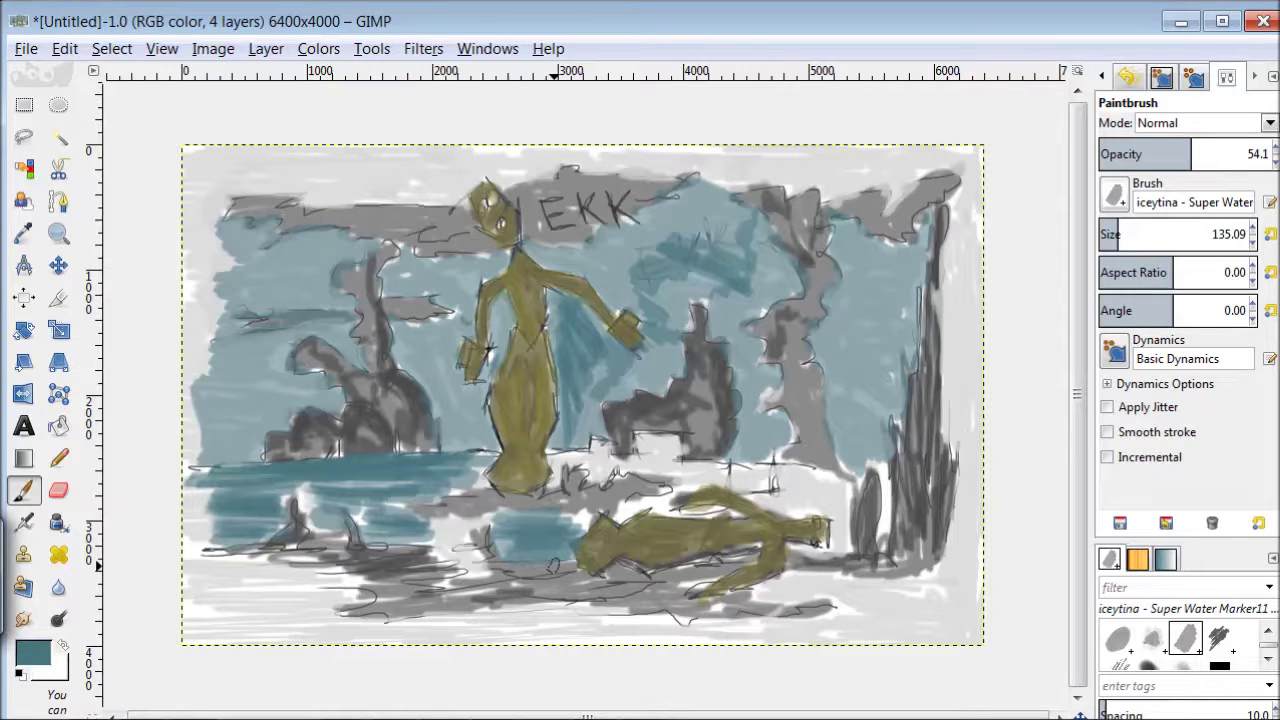
Paint teal over the lower water, the horizon near the fallen figure, the right edge and top sky.
mouse_move(598, 440)
mouse_down()
mouse_move(552, 480)
mouse_move(668, 440)
mouse_move(740, 470)
mouse_move(757, 493)
mouse_move(835, 500)
mouse_move(845, 550)
mouse_move(850, 485)
mouse_move(882, 528)
mouse_up()
mouse_move(470, 525)
mouse_down()
mouse_move(190, 575)
mouse_move(345, 600)
mouse_move(197, 628)
mouse_move(335, 595)
mouse_up()
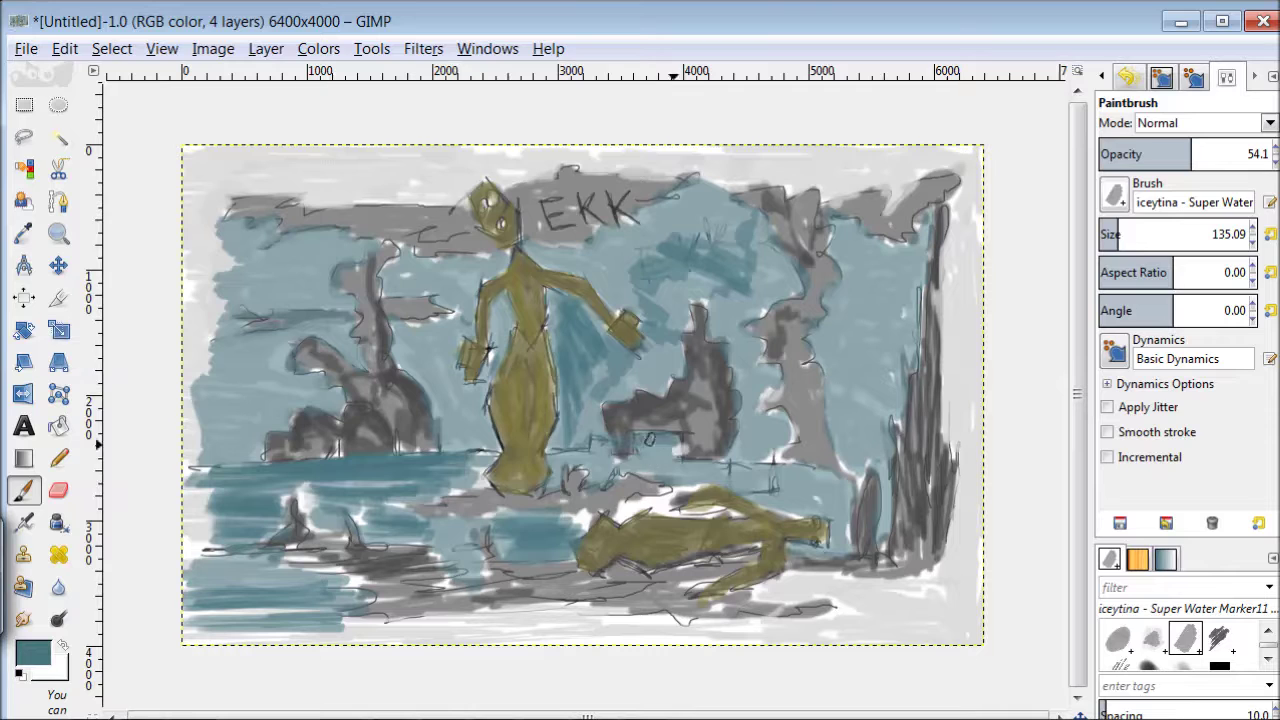
drag(682, 435, 560, 480)
drag(640, 455, 815, 485)
mouse_move(620, 495)
mouse_down()
mouse_move(722, 512)
mouse_move(690, 565)
mouse_move(772, 585)
mouse_move(905, 575)
mouse_move(808, 585)
mouse_move(950, 600)
mouse_move(812, 632)
mouse_move(534, 613)
mouse_move(385, 624)
mouse_move(654, 632)
mouse_up()
mouse_move(970, 485)
mouse_down()
mouse_move(965, 540)
mouse_move(920, 600)
mouse_move(958, 640)
mouse_up()
mouse_move(965, 462)
mouse_down()
mouse_move(966, 490)
mouse_move(966, 250)
mouse_move(945, 300)
mouse_move(960, 235)
mouse_move(985, 380)
mouse_up()
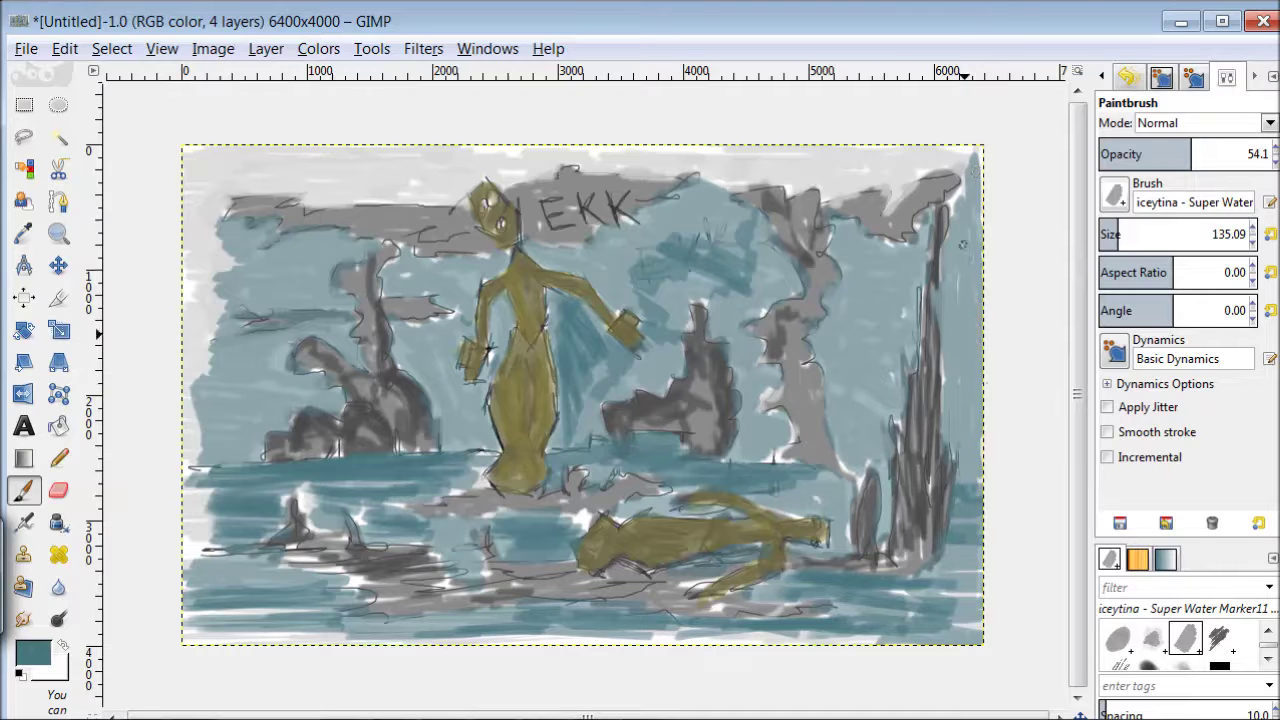
mouse_move(960, 152)
mouse_down()
mouse_move(900, 150)
mouse_move(885, 195)
mouse_move(560, 150)
mouse_move(480, 170)
mouse_move(417, 166)
mouse_move(345, 195)
mouse_move(220, 165)
mouse_move(171, 180)
mouse_move(200, 280)
mouse_move(215, 480)
mouse_move(167, 510)
mouse_up()
Set a dark red paint colour and switch to the Super Water Marker07 brush.
click(33, 652)
click(568, 350)
click(536, 403)
click(797, 540)
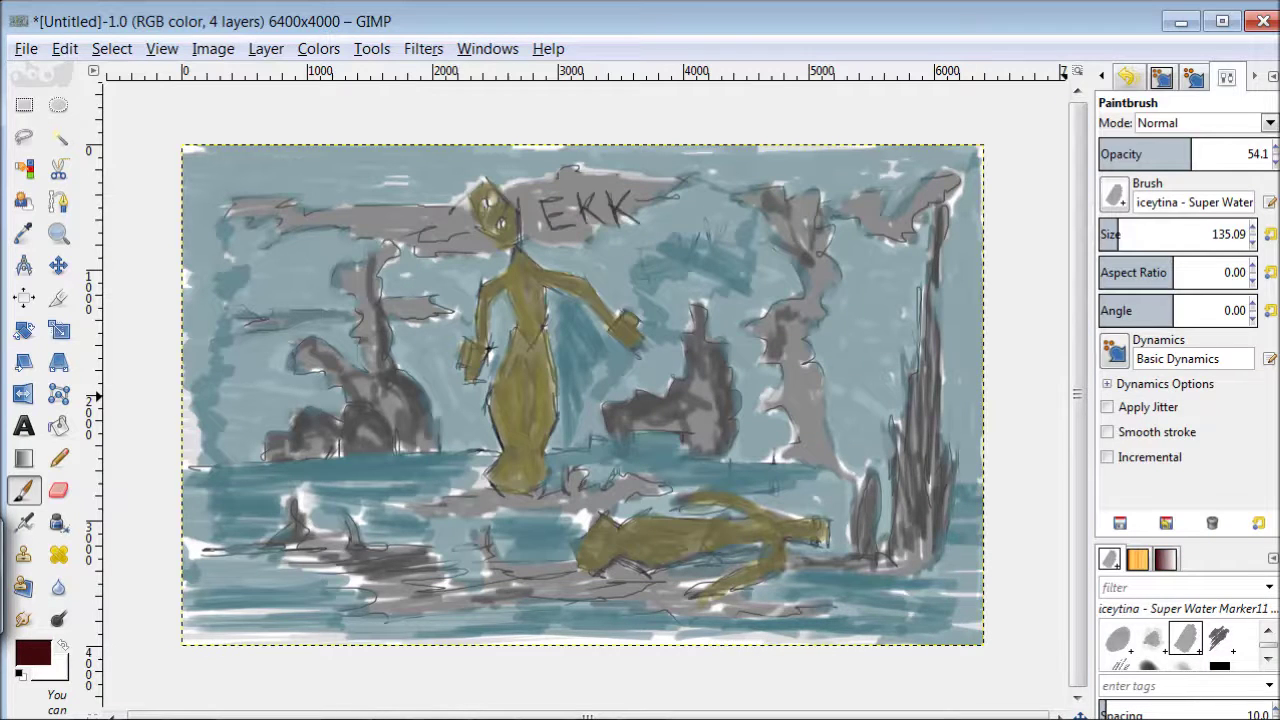
click(1114, 194)
scroll(1180, 350, down, 2)
scroll(1180, 350, down, 2)
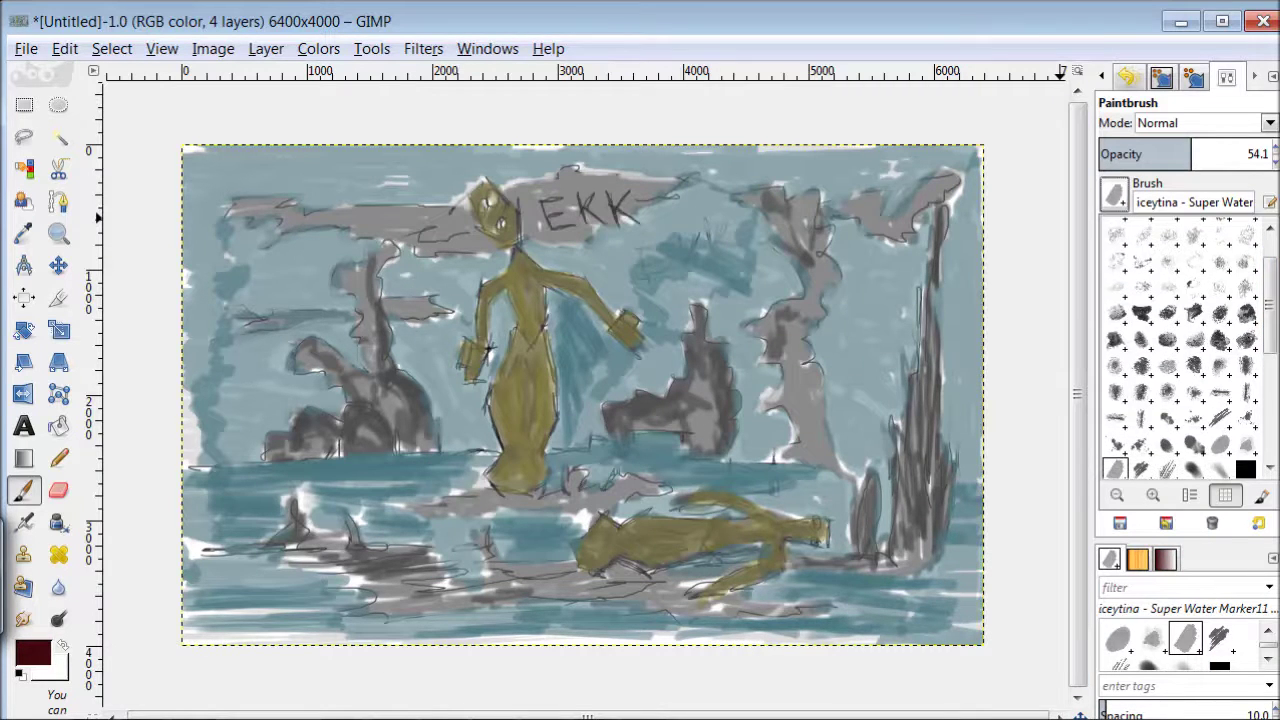
click(1168, 445)
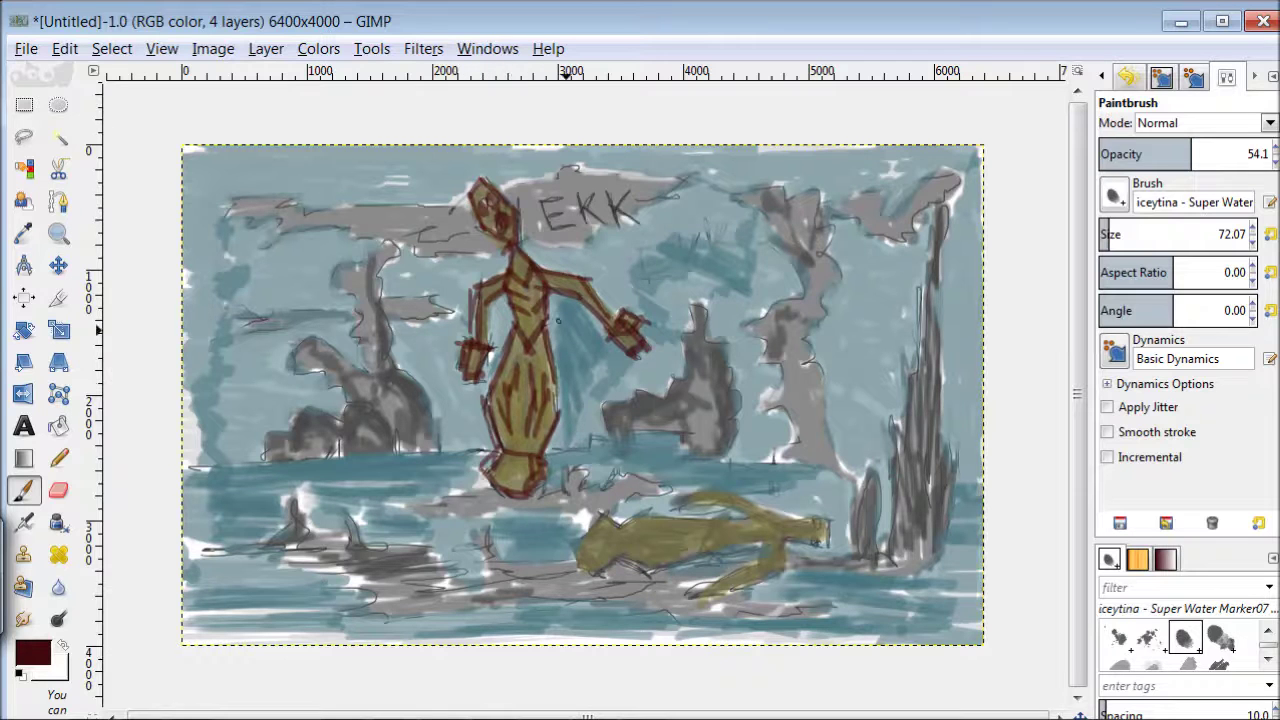
click(32, 652)
Switch to a darker red and streak the fallen figure's body, legs and upper outline.
click(800, 537)
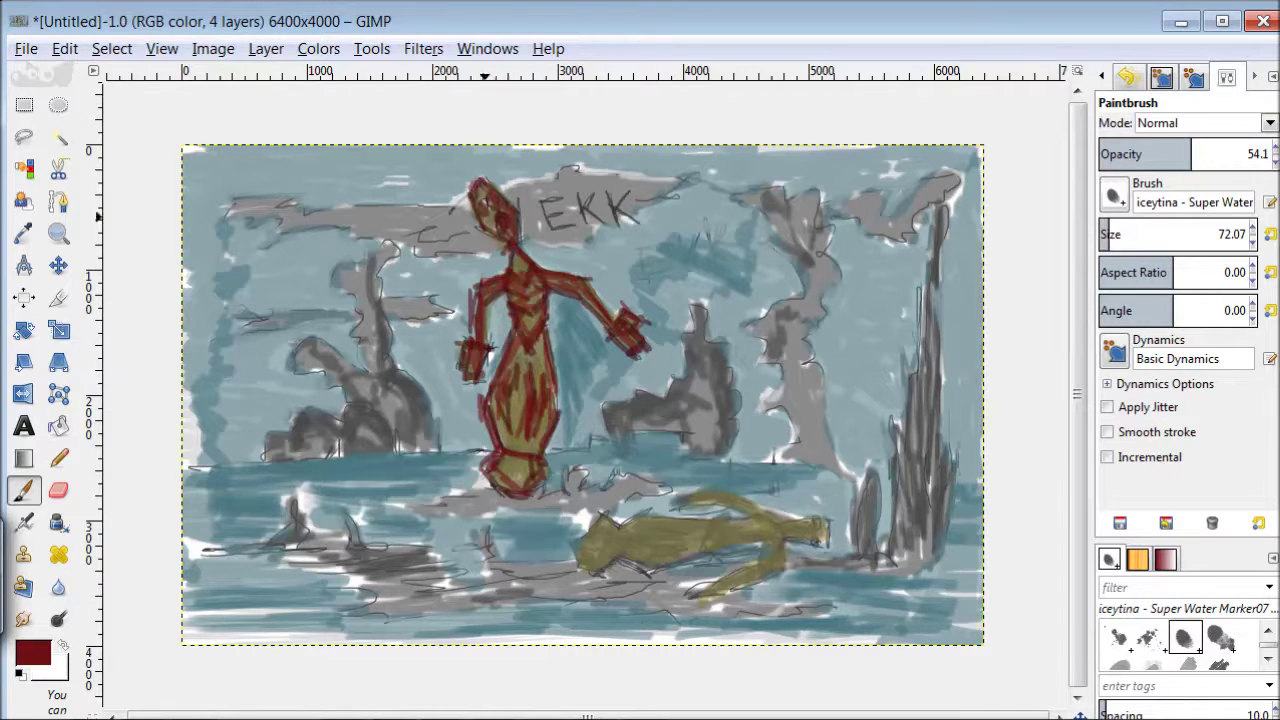
click(32, 652)
click(803, 537)
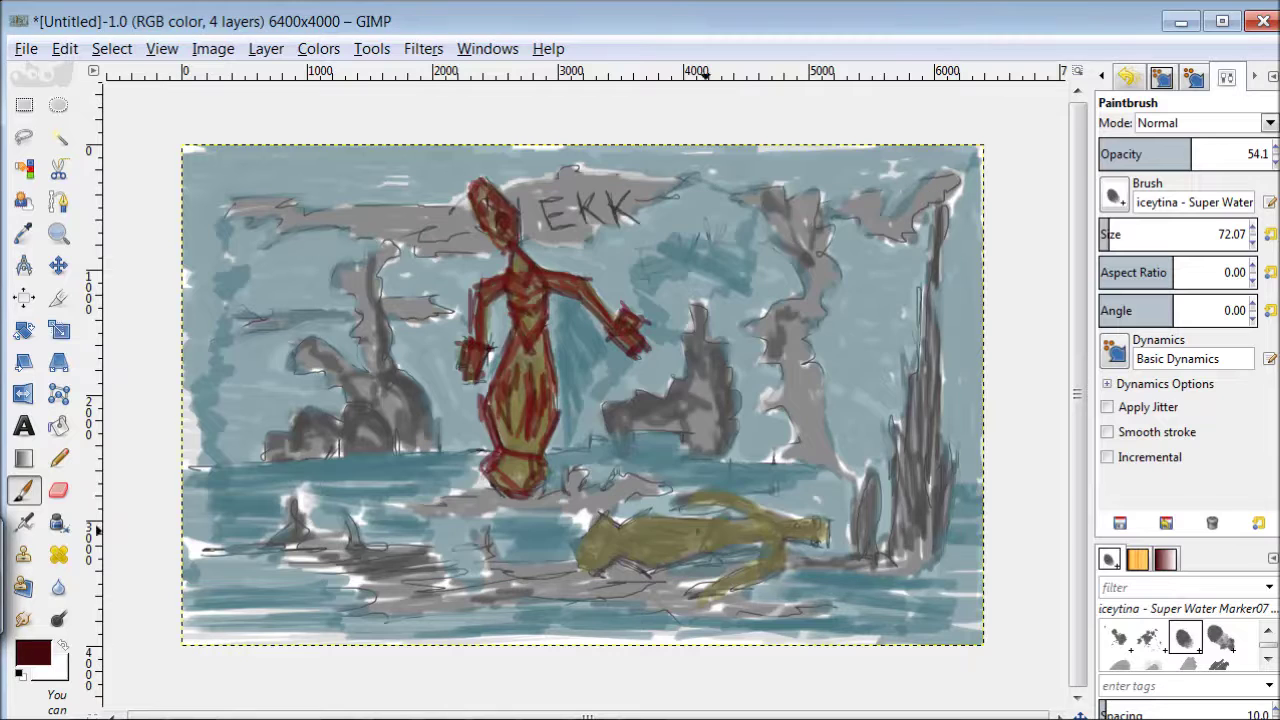
mouse_move(712, 537)
mouse_down()
mouse_move(780, 512)
mouse_move(725, 505)
mouse_up()
drag(785, 540, 700, 595)
drag(708, 525, 620, 515)
drag(700, 540, 625, 545)
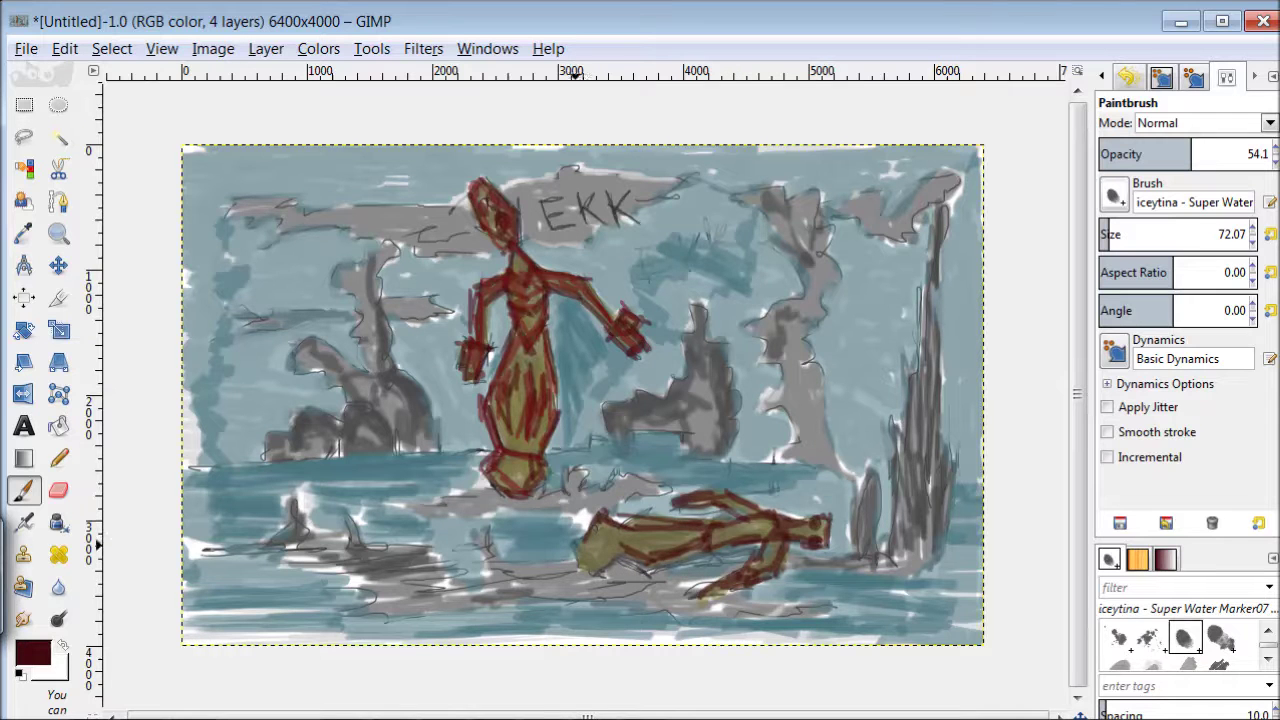
drag(715, 528, 775, 572)
drag(706, 508, 750, 497)
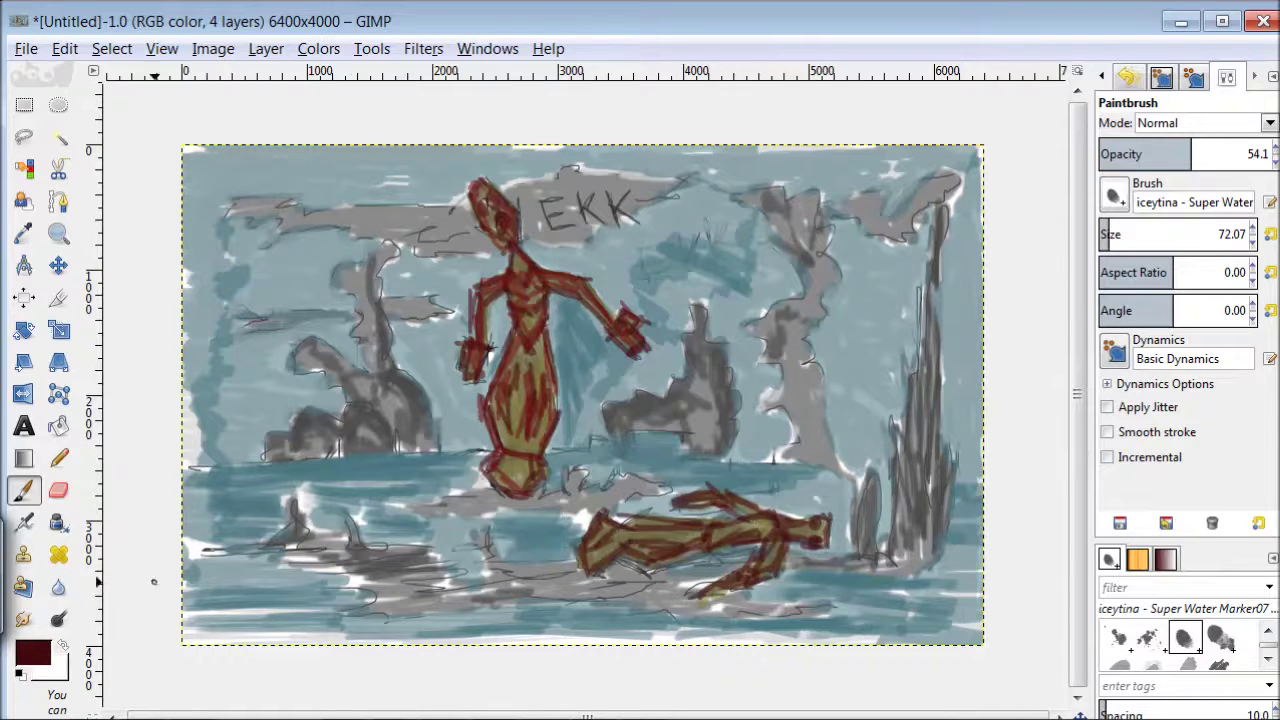
Set a deep red-brown, use Super Water Marker03 at about size 107, and paint the right tree.
click(33, 652)
click(800, 537)
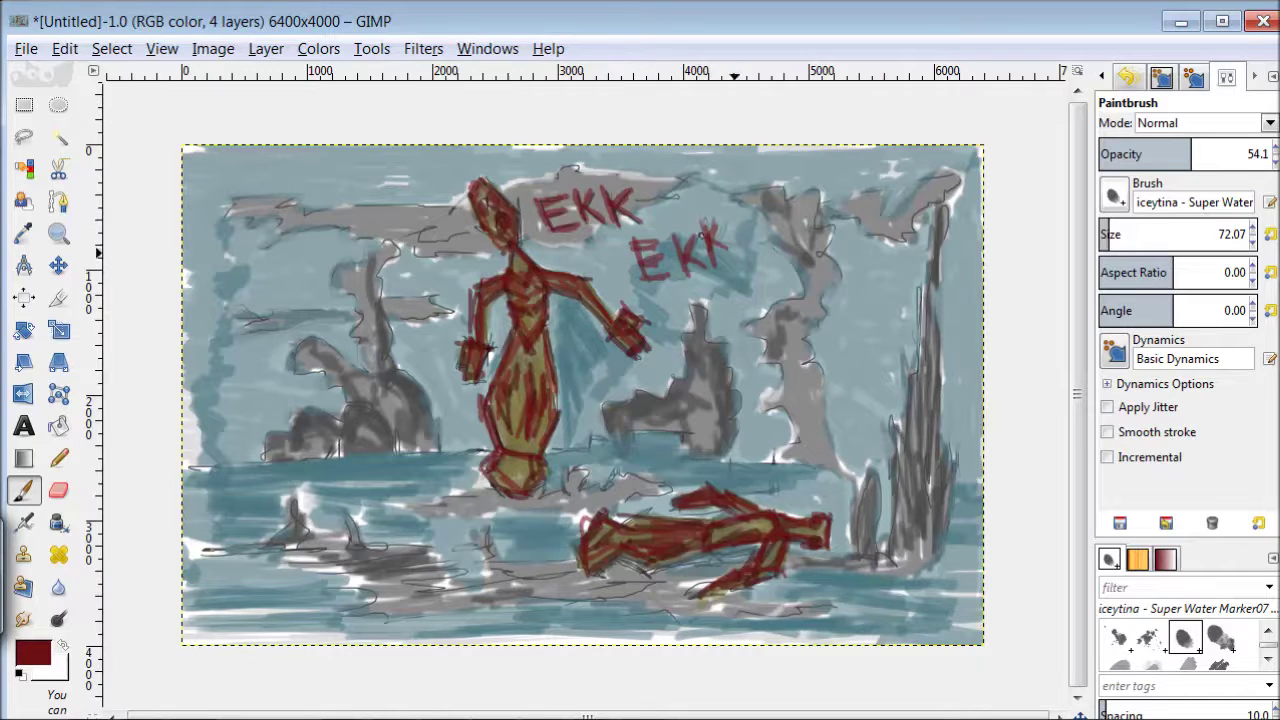
click(32, 652)
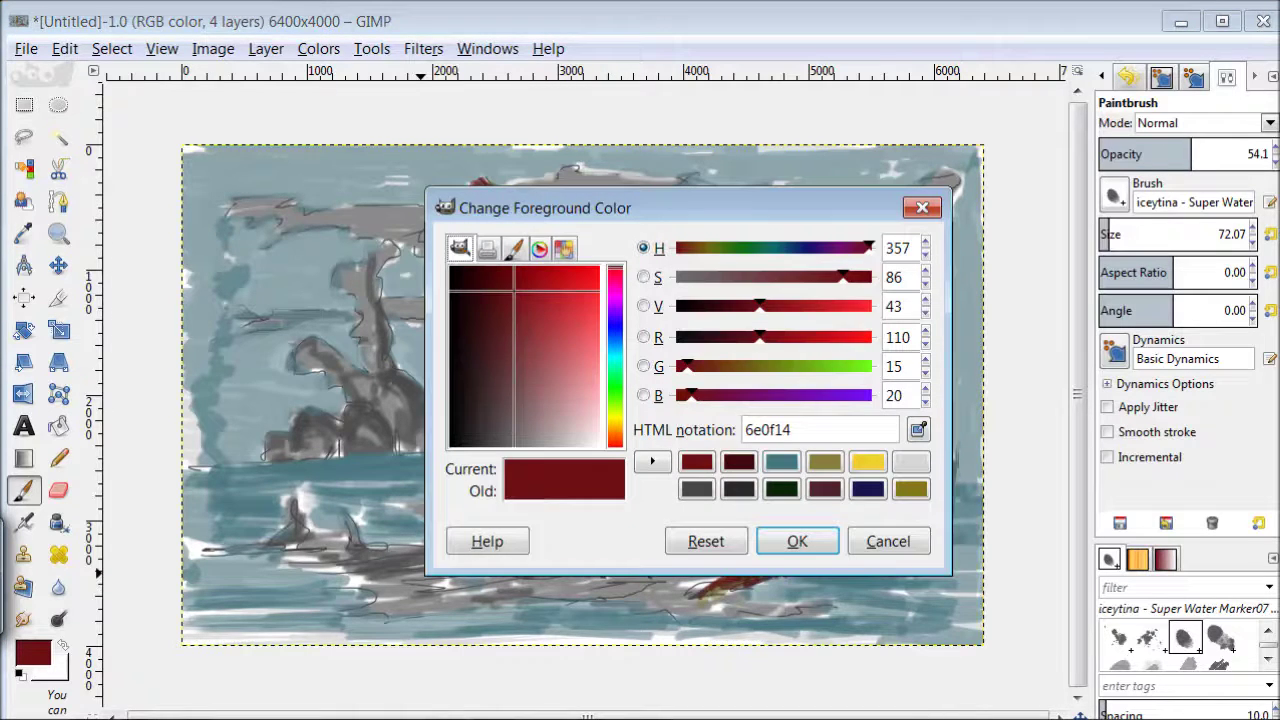
click(681, 248)
click(725, 306)
click(797, 541)
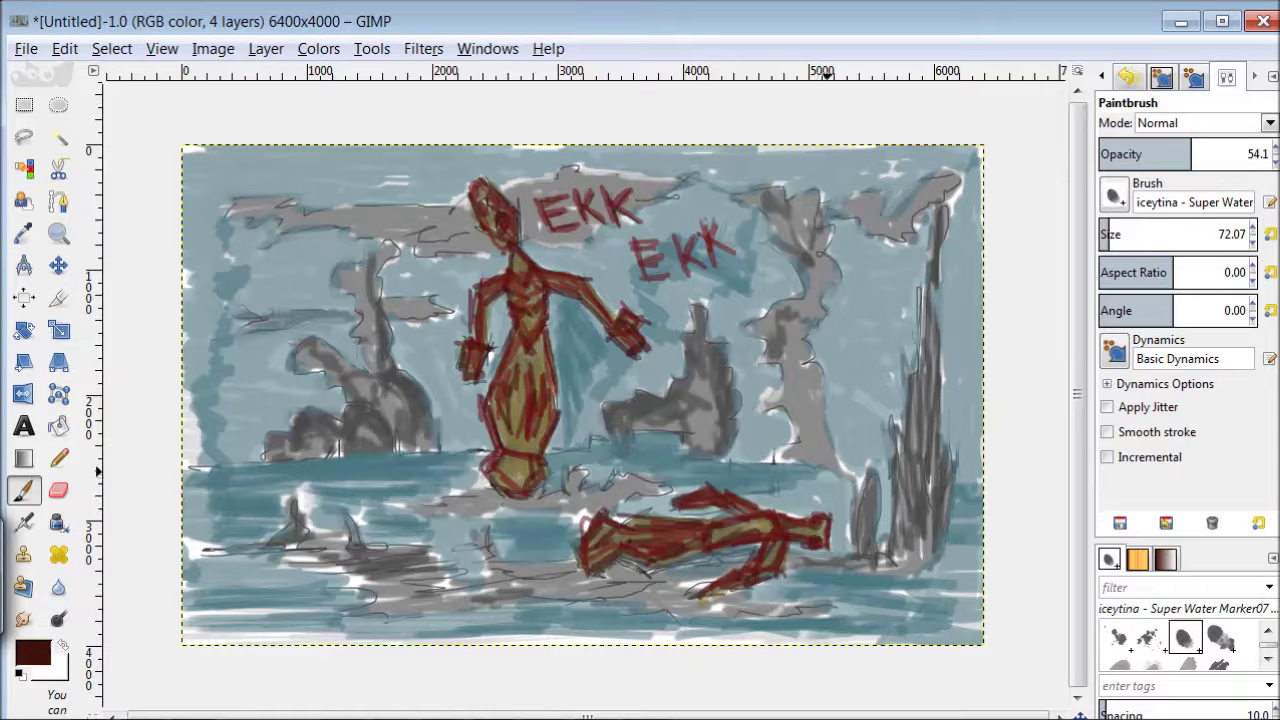
click(1115, 201)
click(1230, 250)
mouse_move(805, 392)
mouse_down()
mouse_move(812, 450)
mouse_move(800, 420)
mouse_move(790, 462)
mouse_move(822, 410)
mouse_move(760, 320)
mouse_move(790, 285)
mouse_move(815, 310)
mouse_move(802, 270)
mouse_move(825, 262)
mouse_move(800, 200)
mouse_move(793, 228)
mouse_move(728, 188)
mouse_move(800, 262)
mouse_move(812, 295)
mouse_up()
Extend the right tree upward and darken the clouds near the figure in dark brown.
mouse_move(785, 462)
mouse_down()
mouse_move(700, 455)
mouse_move(700, 420)
mouse_move(725, 385)
mouse_move(700, 305)
mouse_move(690, 395)
mouse_move(668, 385)
mouse_move(680, 418)
mouse_move(605, 430)
mouse_move(666, 374)
mouse_up()
mouse_move(527, 245)
mouse_down()
mouse_move(533, 201)
mouse_move(540, 215)
mouse_move(670, 185)
mouse_move(612, 204)
mouse_move(525, 190)
mouse_move(410, 238)
mouse_move(400, 215)
mouse_move(237, 201)
mouse_move(470, 232)
mouse_move(405, 216)
mouse_up()
drag(470, 240, 290, 215)
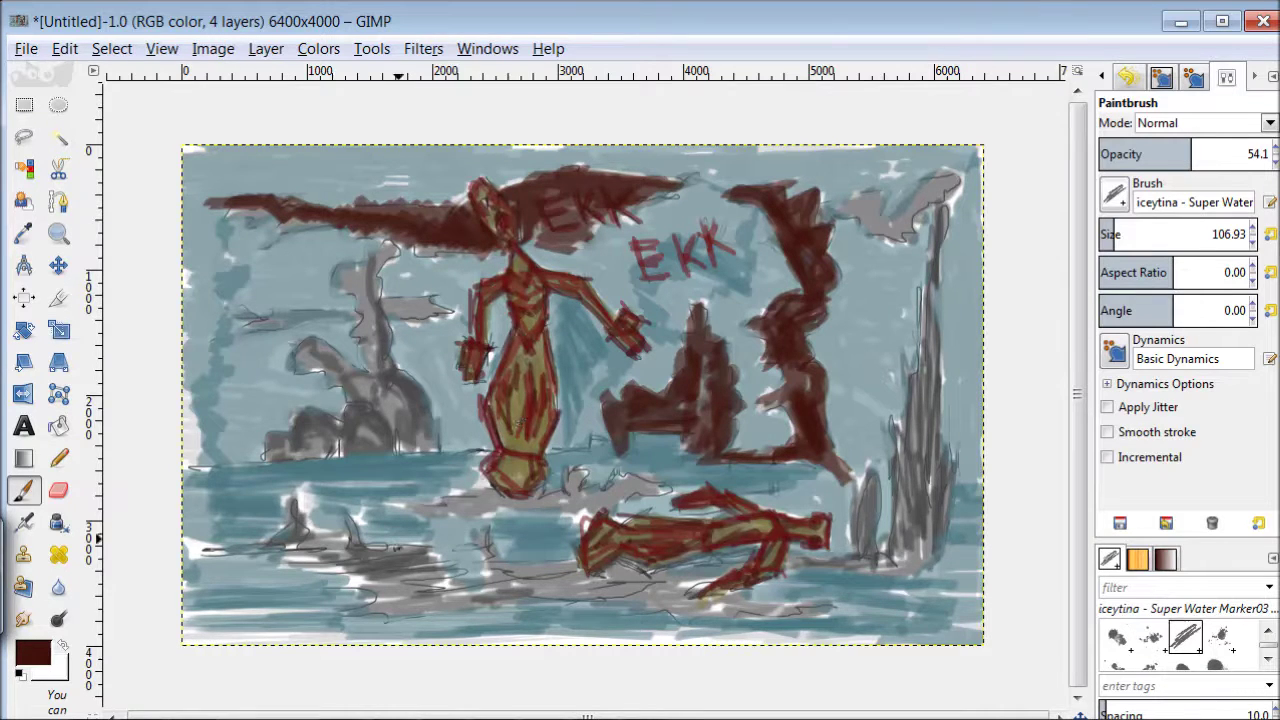
Paint dark brown along the horizon, the left rock, the column beside the figure and the right tower.
drag(601, 440, 185, 460)
mouse_move(432, 440)
mouse_down()
mouse_move(413, 412)
mouse_move(370, 400)
mouse_move(305, 350)
mouse_move(367, 413)
mouse_move(354, 430)
mouse_move(301, 440)
mouse_up()
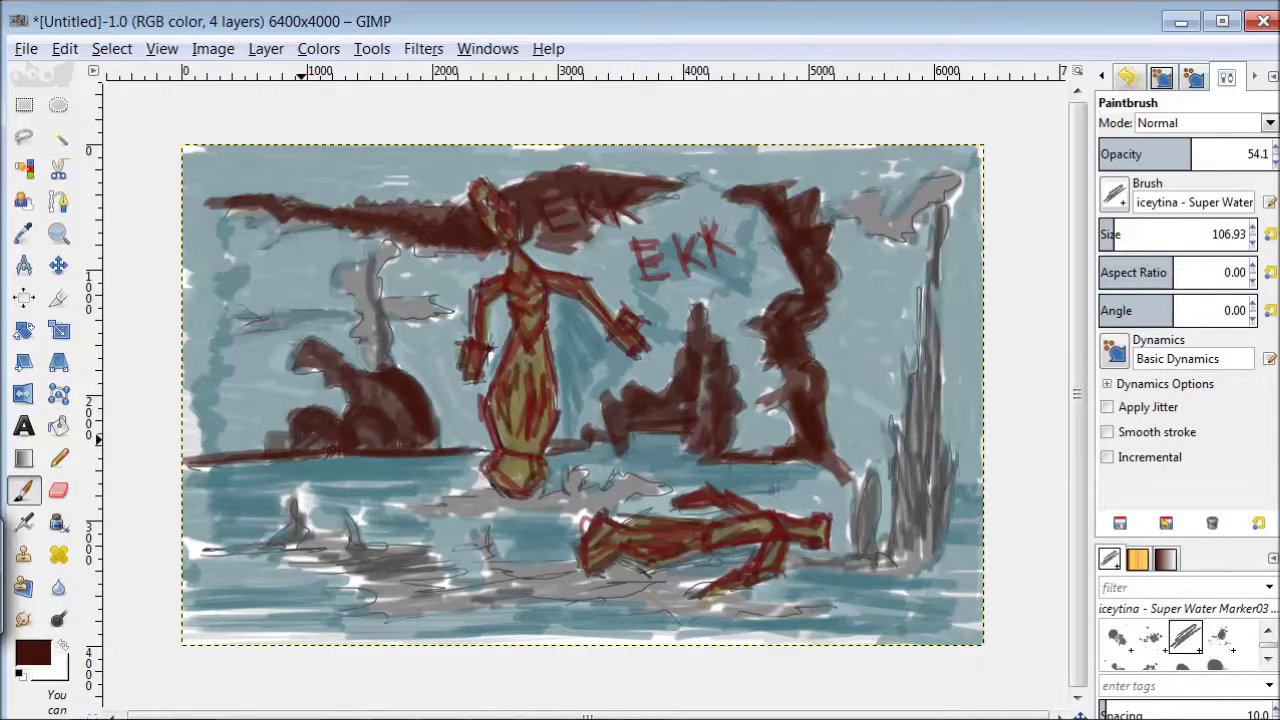
mouse_move(370, 372)
mouse_down()
mouse_move(355, 272)
mouse_move(385, 258)
mouse_move(370, 343)
mouse_move(440, 305)
mouse_move(228, 318)
mouse_move(404, 310)
mouse_up()
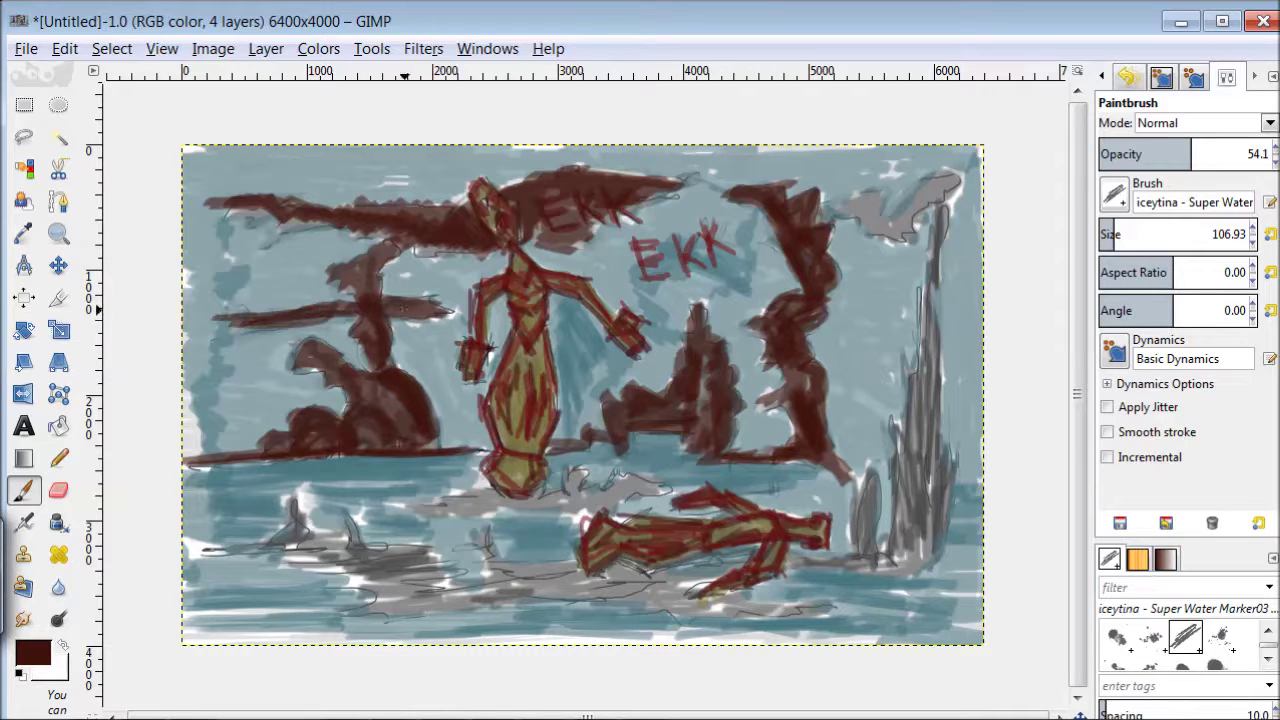
drag(857, 205, 853, 213)
mouse_move(876, 212)
mouse_down()
mouse_move(914, 206)
mouse_move(928, 345)
mouse_move(910, 480)
mouse_move(960, 560)
mouse_move(940, 510)
mouse_move(885, 480)
mouse_move(877, 522)
mouse_move(806, 567)
mouse_up()
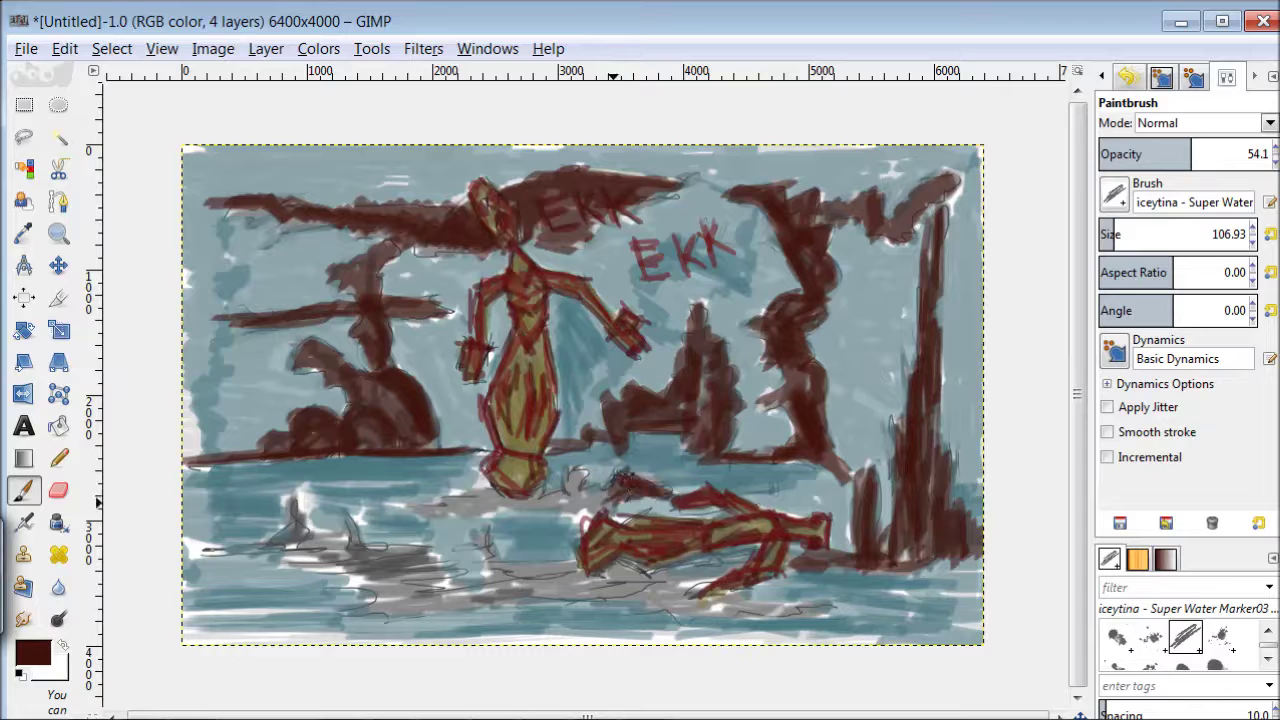